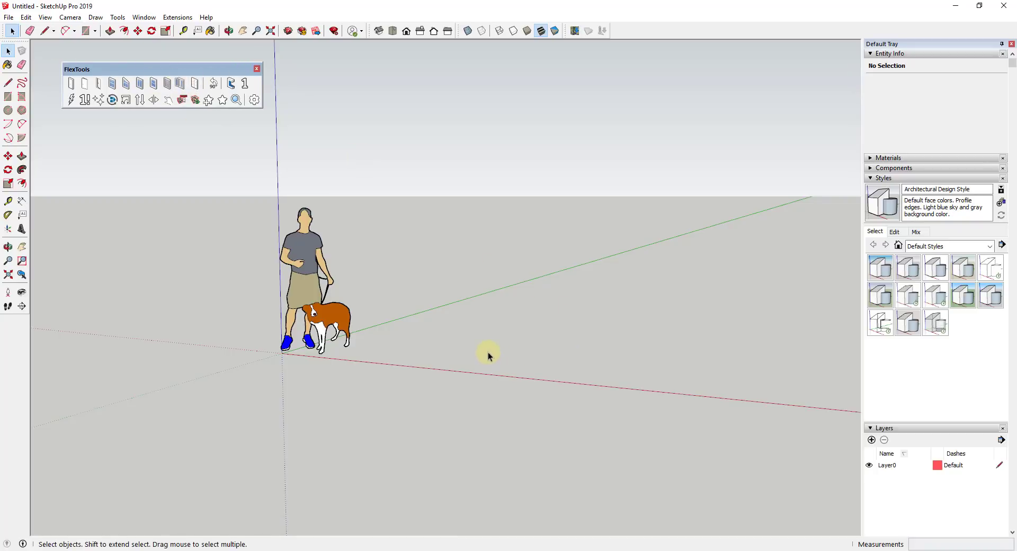
# Draw two adjoining rectangles on the ground for the floor.
pyautogui.scroll(-2, 448, 345)
pyautogui.scroll(1, 513, 344)
pyautogui.moveTo(495, 327); pyautogui.dragTo(502, 347, button='middle')
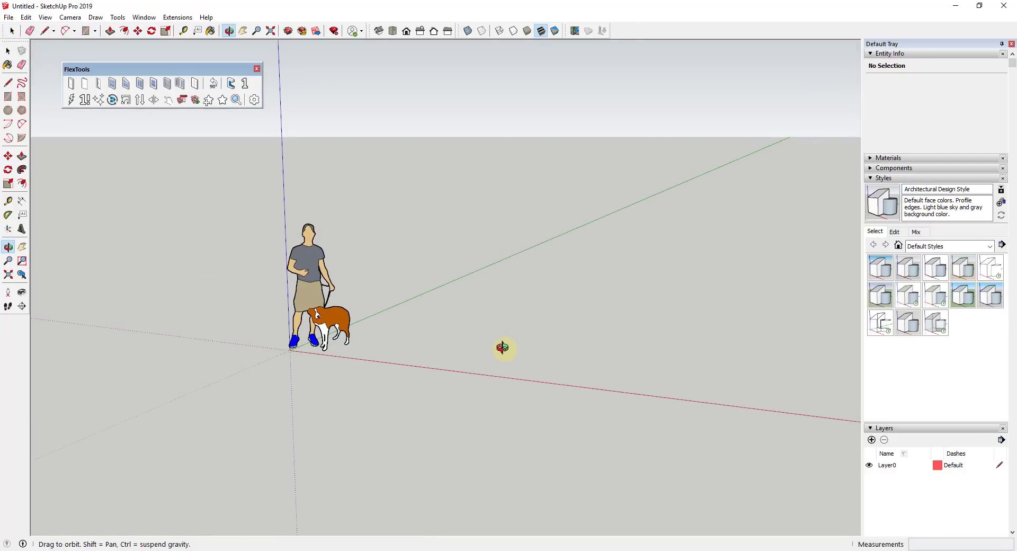
pyautogui.scroll(-3, 459, 351)
pyautogui.press('r')
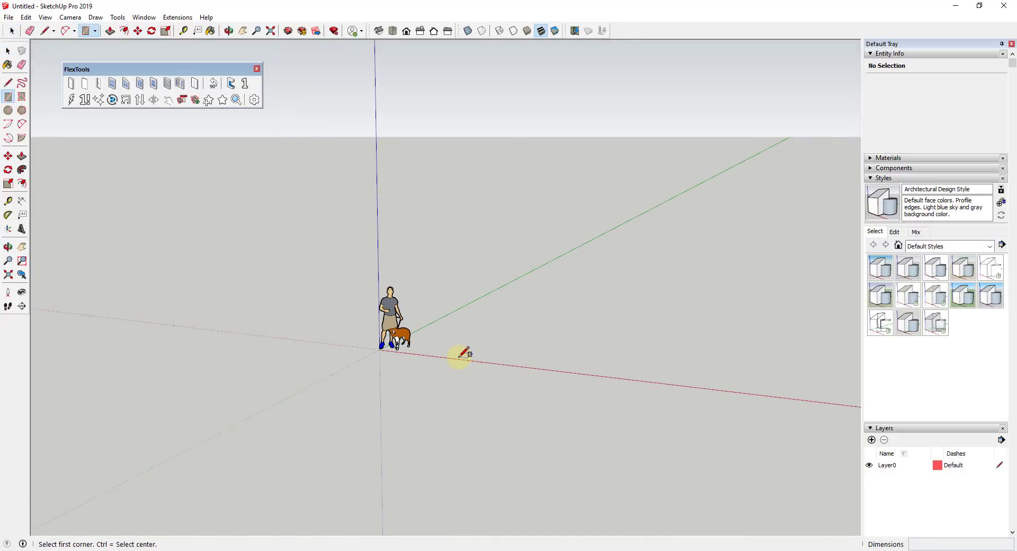
pyautogui.click(455, 357)
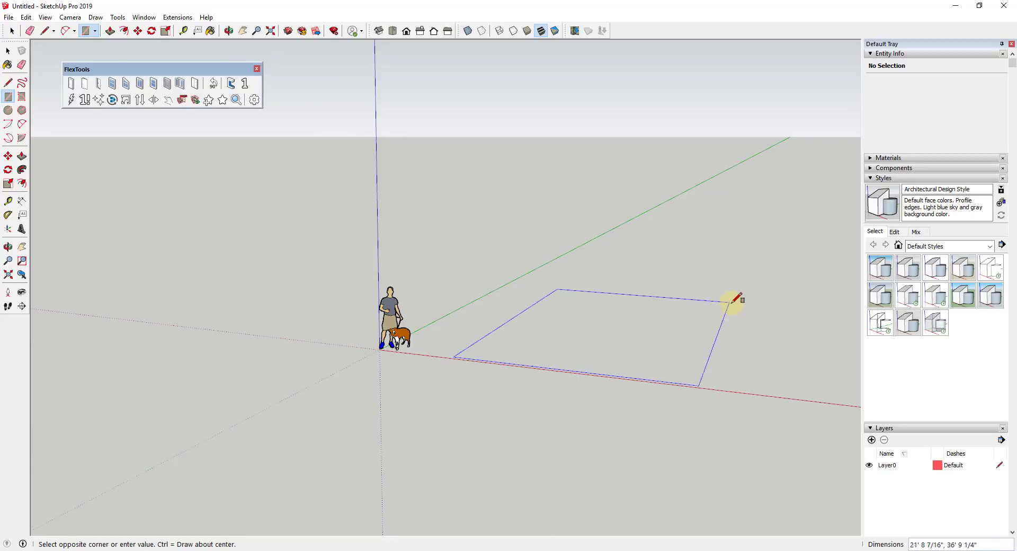
pyautogui.click(734, 299)
pyautogui.scroll(-1, 689, 291)
pyautogui.click(637, 301)
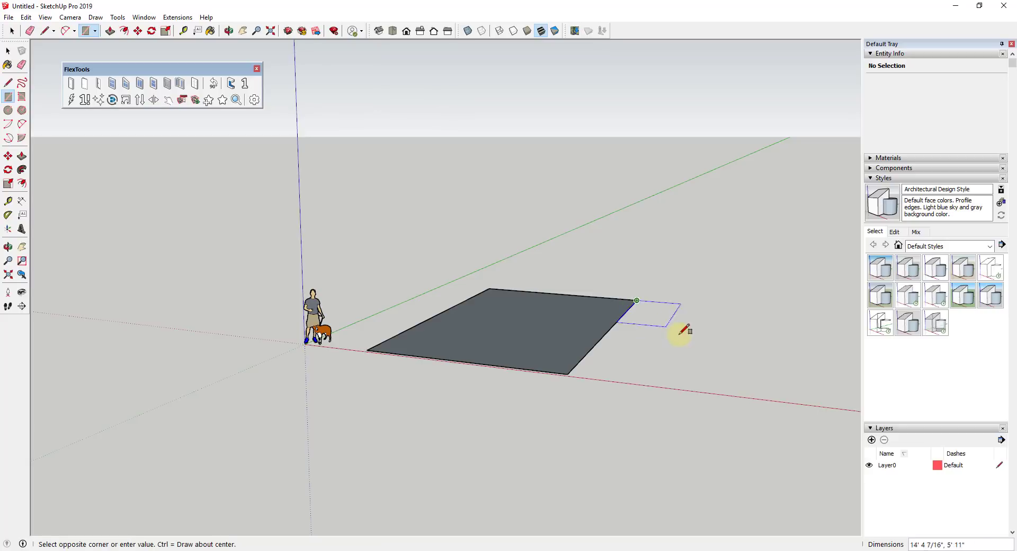
pyautogui.click(720, 349)
# Erase the edge between the rectangles and move the notch edge to form an L-shaped floor.
pyautogui.press('e')
pyautogui.click(623, 311)
pyautogui.moveTo(618, 309)
pyautogui.mouseDown(button='middle')
pyautogui.moveTo(586, 333)
pyautogui.moveTo(576, 300)
pyautogui.moveTo(594, 312)
pyautogui.mouseUp(button='middle')
pyautogui.press('space')
pyautogui.click(668, 336)
pyautogui.press('m')
pyautogui.click(614, 329)
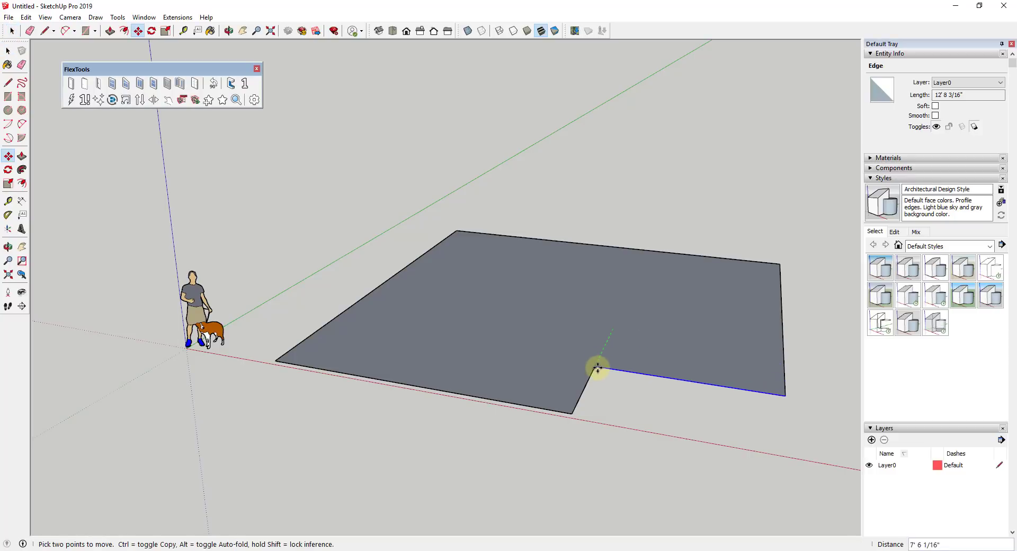
pyautogui.click(594, 370)
pyautogui.press('space')
pyautogui.moveTo(743, 337); pyautogui.dragTo(711, 314, button='middle')
pyautogui.press('f')
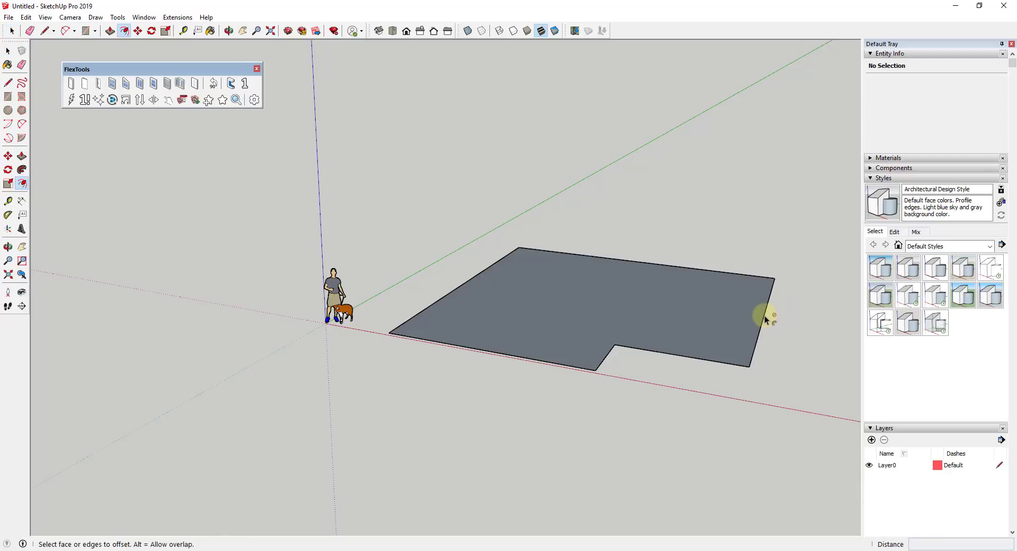
pyautogui.press('space')
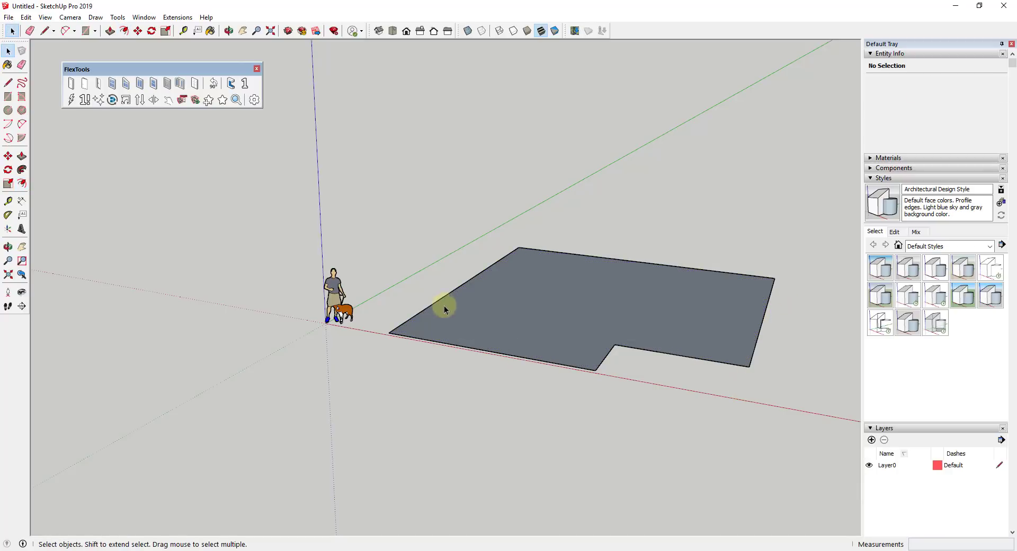
# Offset the floor outline inward to create a wall-thickness strip.
pyautogui.moveTo(557, 309); pyautogui.dragTo(558, 332, button='middle')
pyautogui.press('f')
pyautogui.click(465, 289)
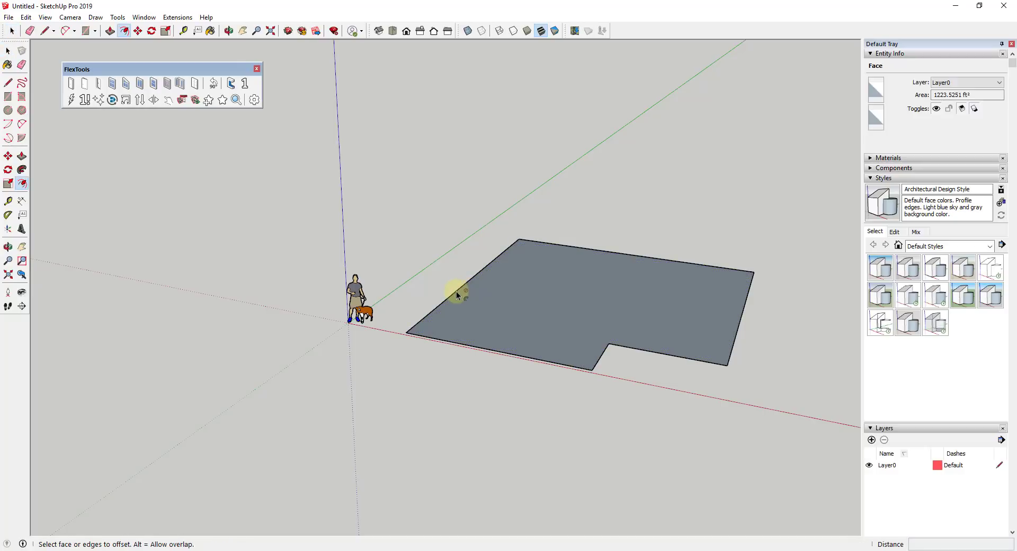
pyautogui.click(465, 290)
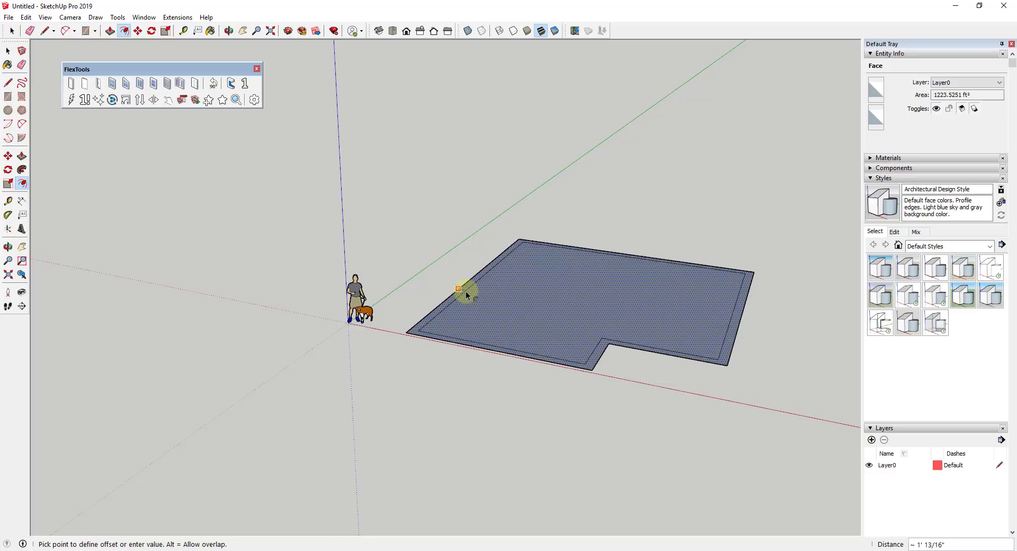
pyautogui.click(466, 291)
pyautogui.press('space')
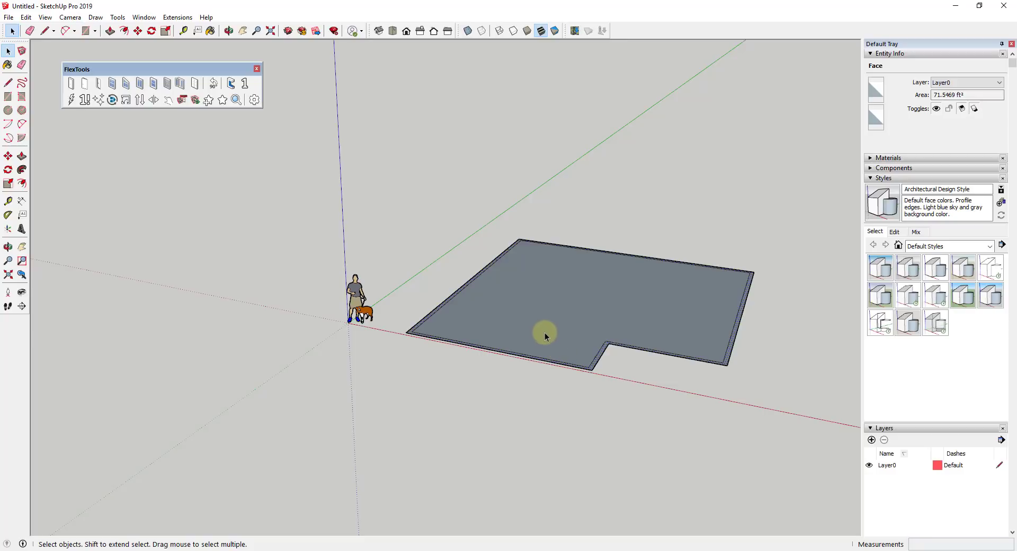
pyautogui.moveTo(560, 310); pyautogui.dragTo(533, 313, button='middle')
# Push/Pull the outer strip up 10' to raise the walls.
pyautogui.press('p')
pyautogui.click(419, 325)
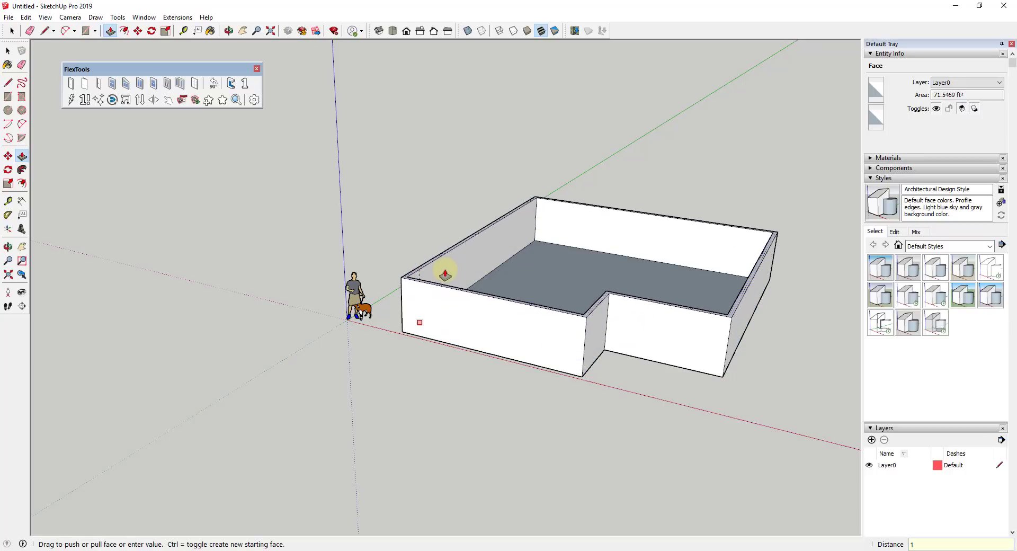
pyautogui.write("10'")
pyautogui.press('Return')
pyautogui.press('space')
pyautogui.moveTo(550, 325); pyautogui.dragTo(568, 261, button='middle')
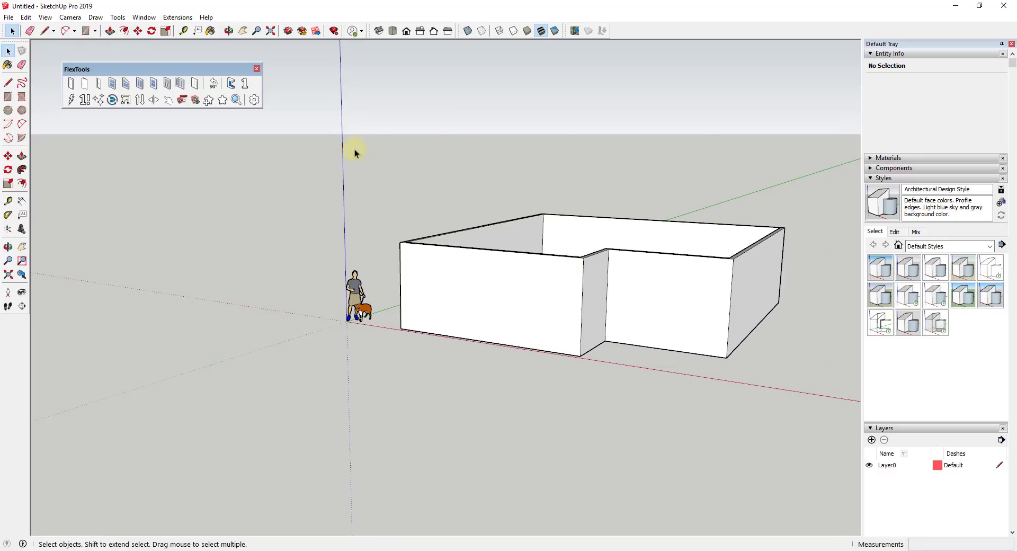
pyautogui.moveTo(563, 260)
pyautogui.mouseDown(button='middle')
pyautogui.moveTo(613, 435)
pyautogui.moveTo(622, 367)
pyautogui.moveTo(613, 335)
pyautogui.moveTo(577, 331)
pyautogui.moveTo(555, 261)
pyautogui.mouseUp(button='middle')
# Draw a diagonal across the wall tops to form a top face, erase the diagonal, and select the face.
pyautogui.click(555, 261)
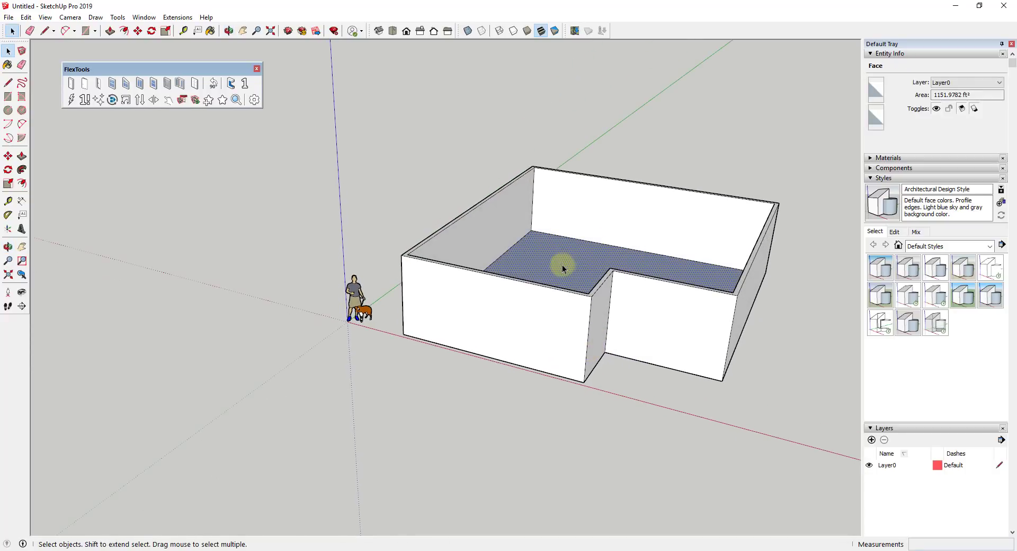
pyautogui.scroll(6, 560, 261)
pyautogui.press('l')
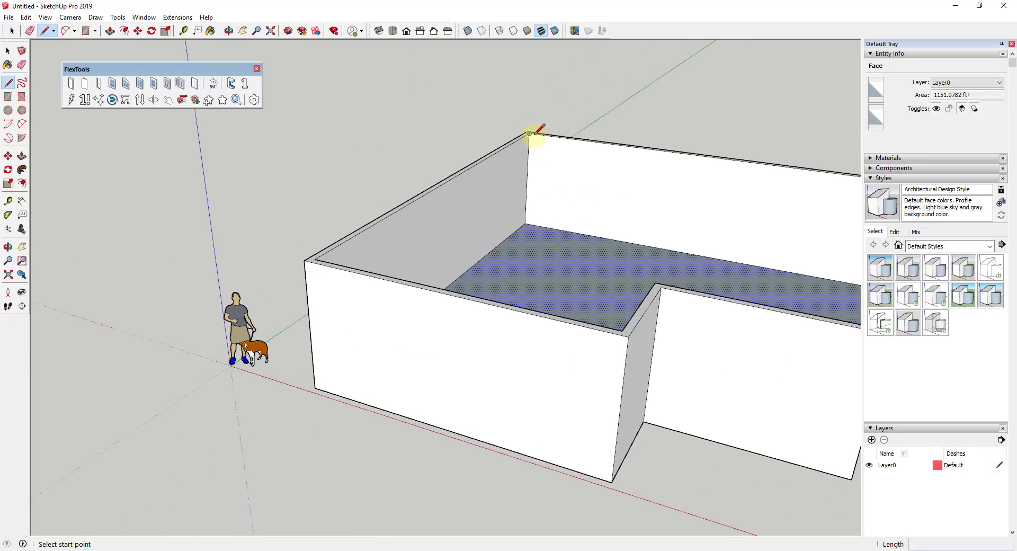
pyautogui.click(529, 133)
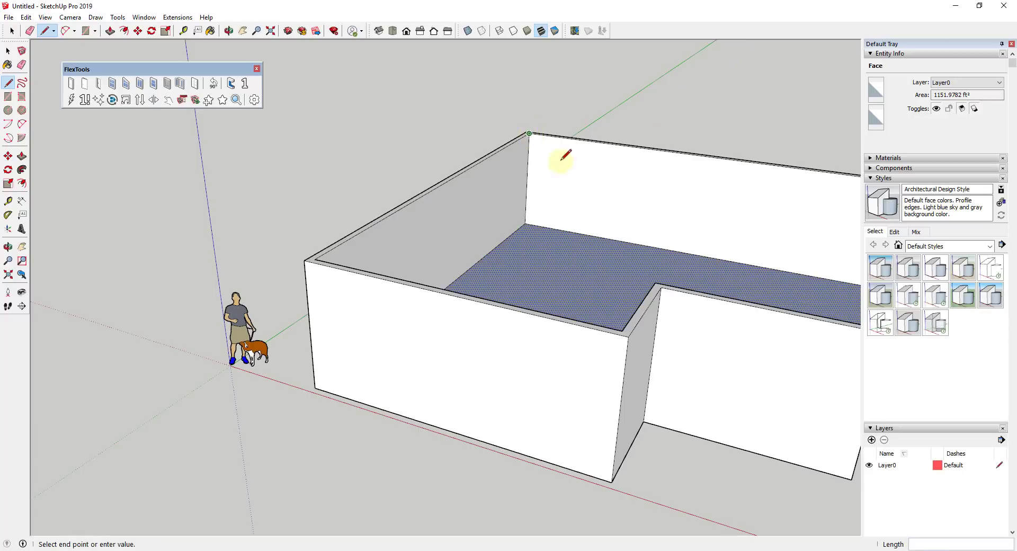
pyautogui.click(656, 283)
pyautogui.press('e')
pyautogui.click(612, 231)
pyautogui.press('space')
pyautogui.scroll(-5, 502, 234)
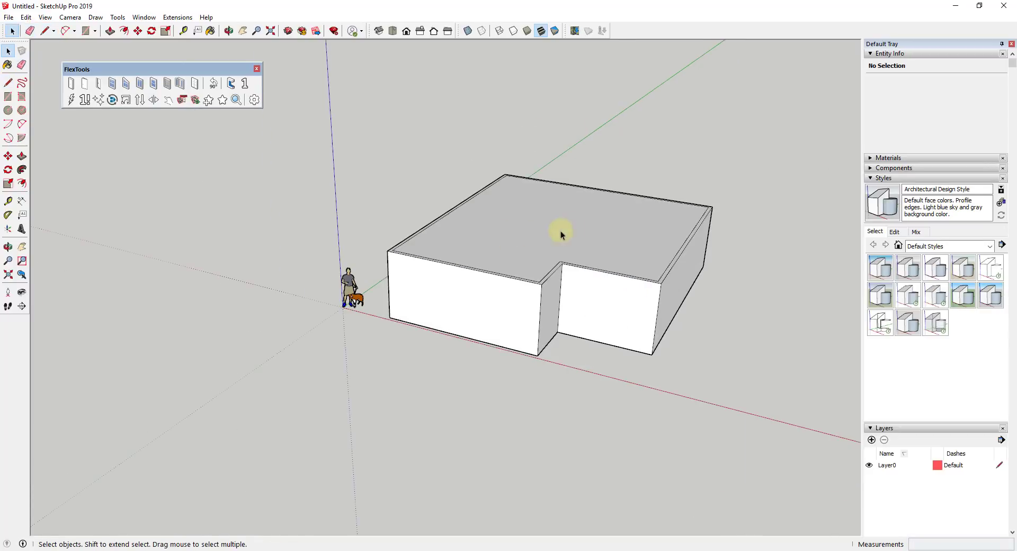
pyautogui.click(576, 227)
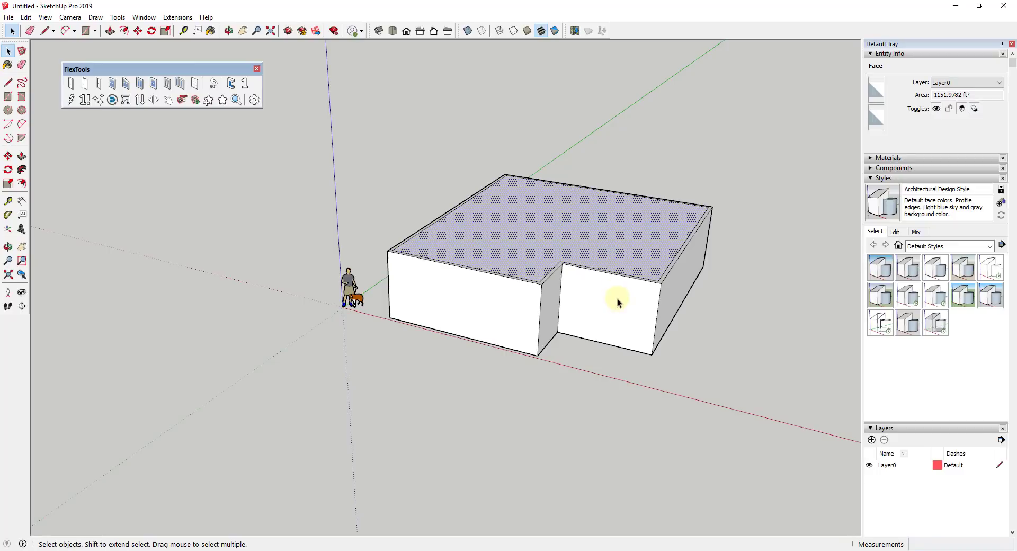
pyautogui.moveTo(620, 291); pyautogui.dragTo(519, 221, button='middle')
pyautogui.scroll(3, 519, 221)
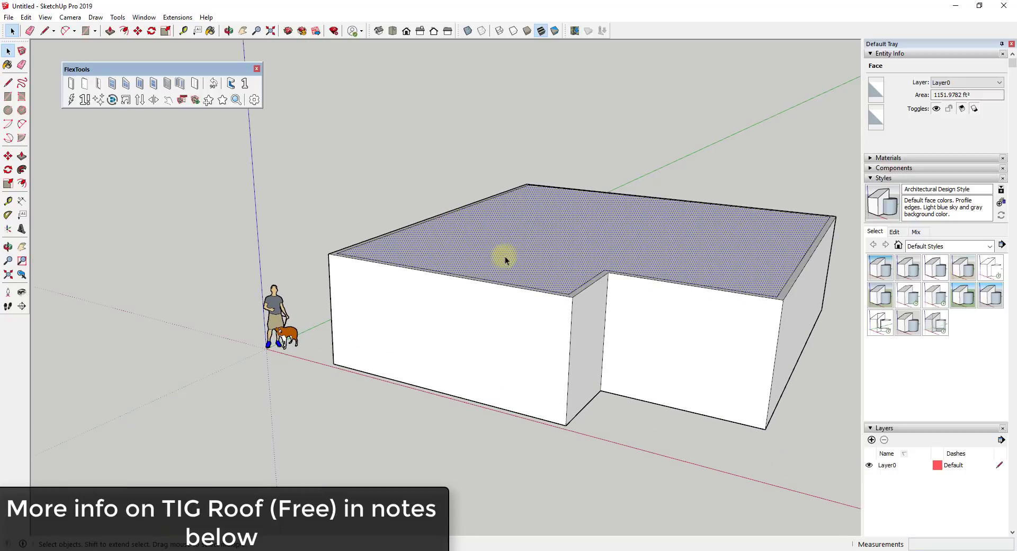
# Build a Hipped Roof from the selected top face with the default settings.
pyautogui.click(181, 17)
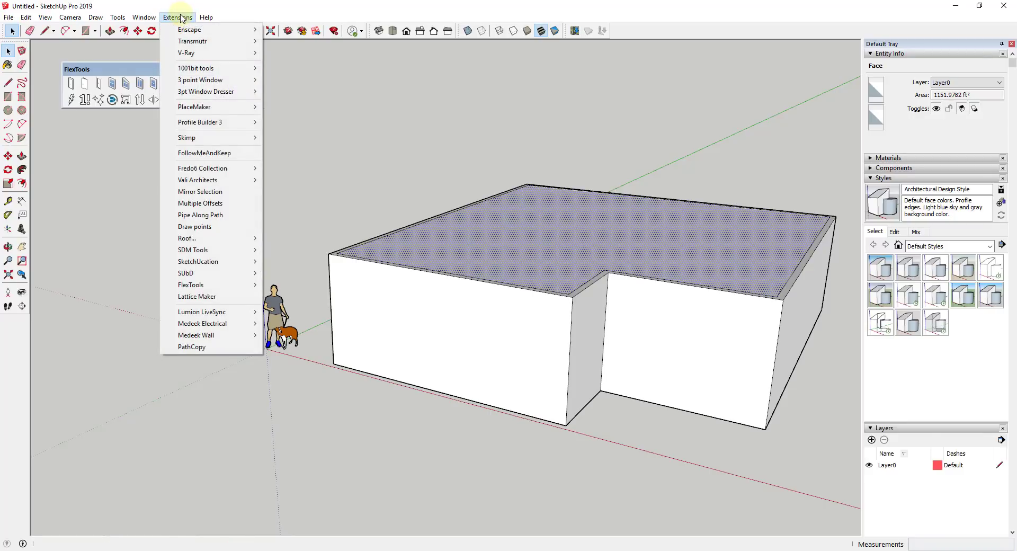
pyautogui.moveTo(214, 241)
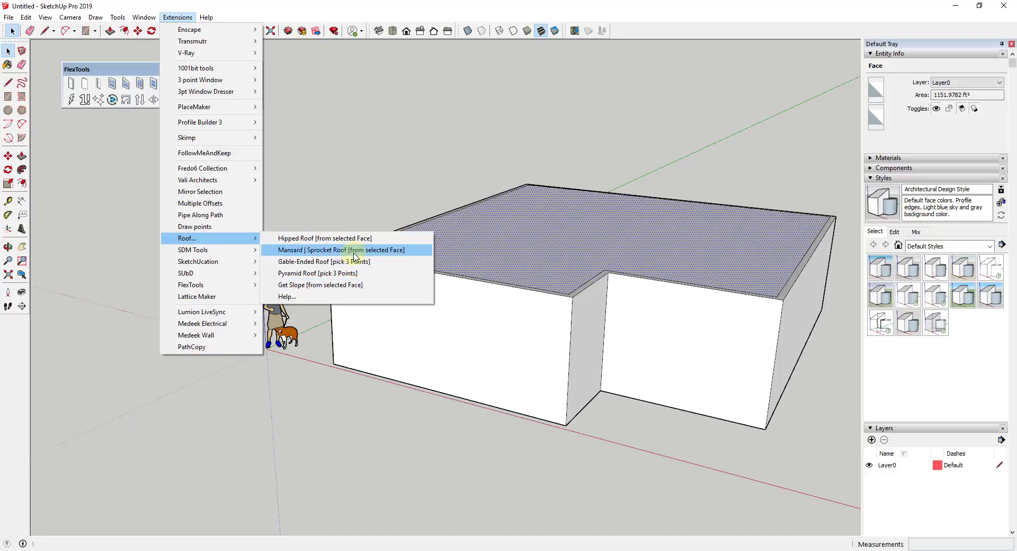
pyautogui.click(339, 238)
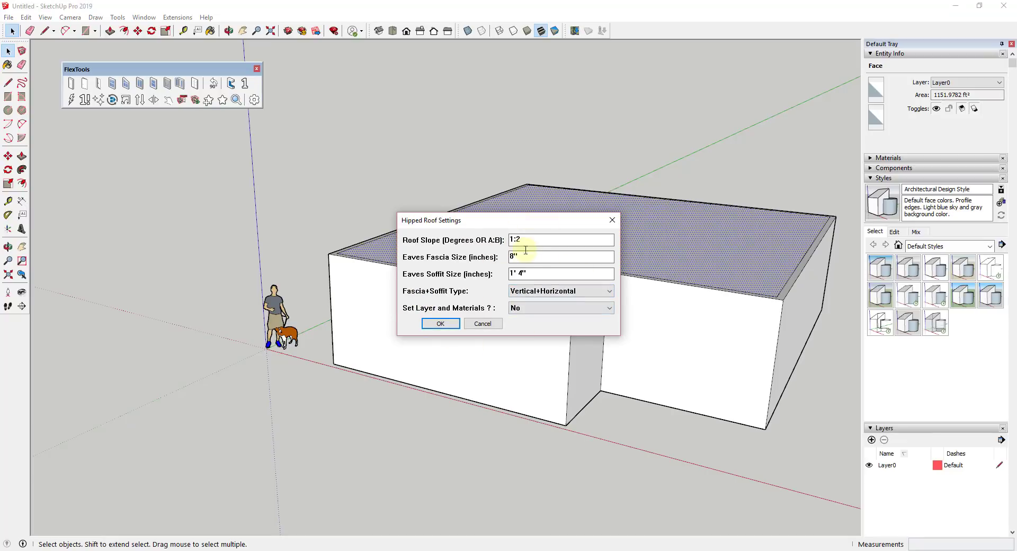
pyautogui.click(439, 323)
pyautogui.moveTo(518, 266); pyautogui.dragTo(620, 225, button='middle')
pyautogui.scroll(-3, 581, 205)
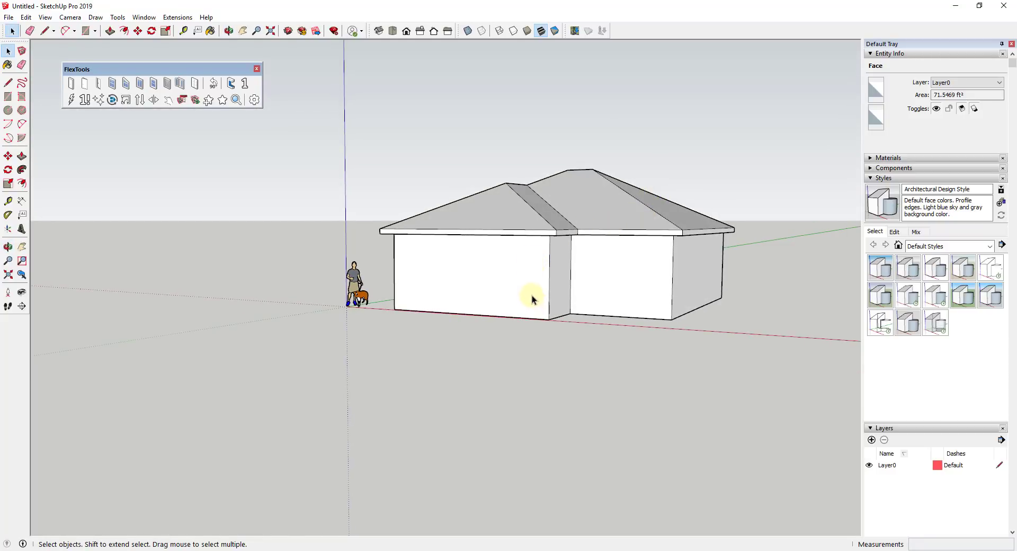
pyautogui.moveTo(531, 298); pyautogui.dragTo(513, 338, button='middle')
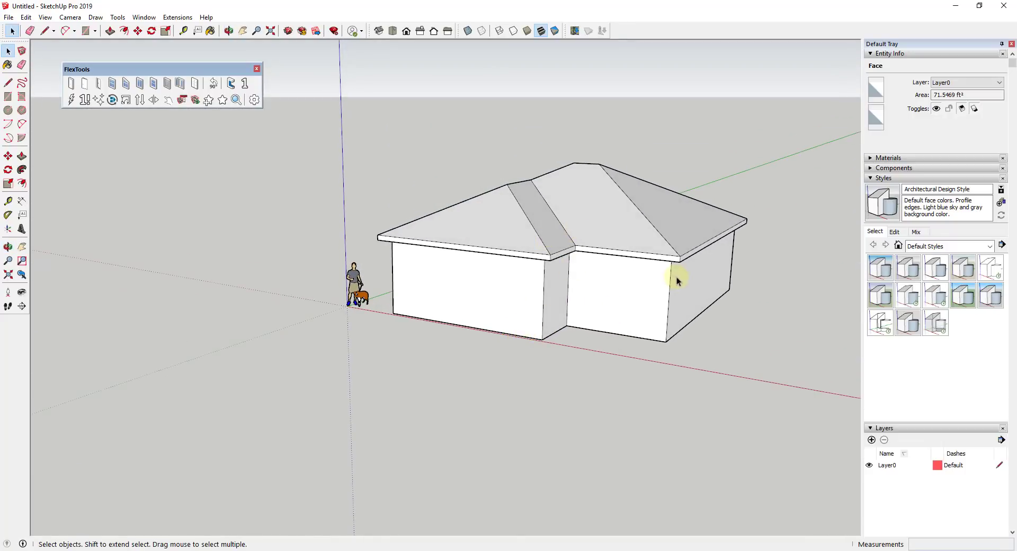
pyautogui.moveTo(675, 277); pyautogui.dragTo(498, 251, button='middle')
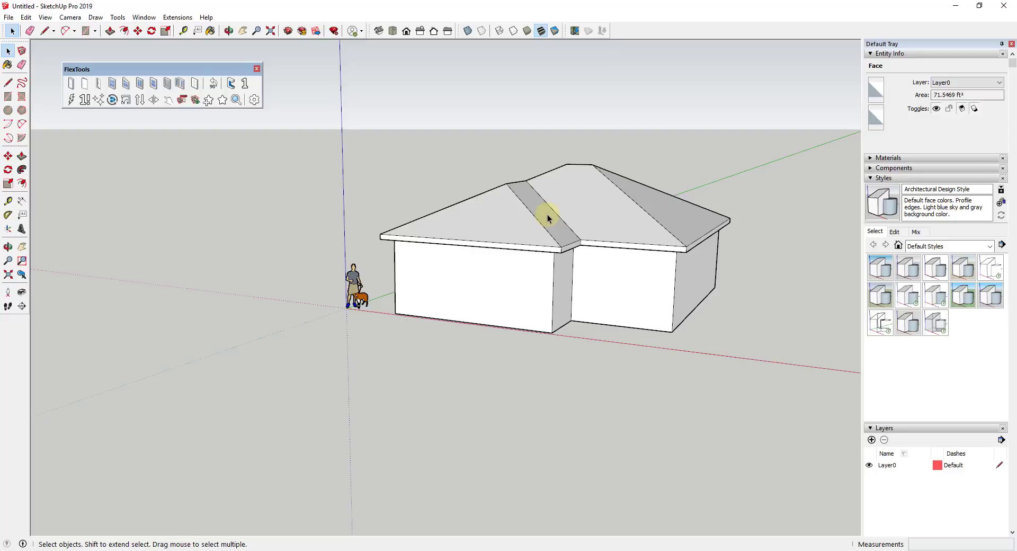
pyautogui.moveTo(541, 239); pyautogui.dragTo(516, 222, button='middle')
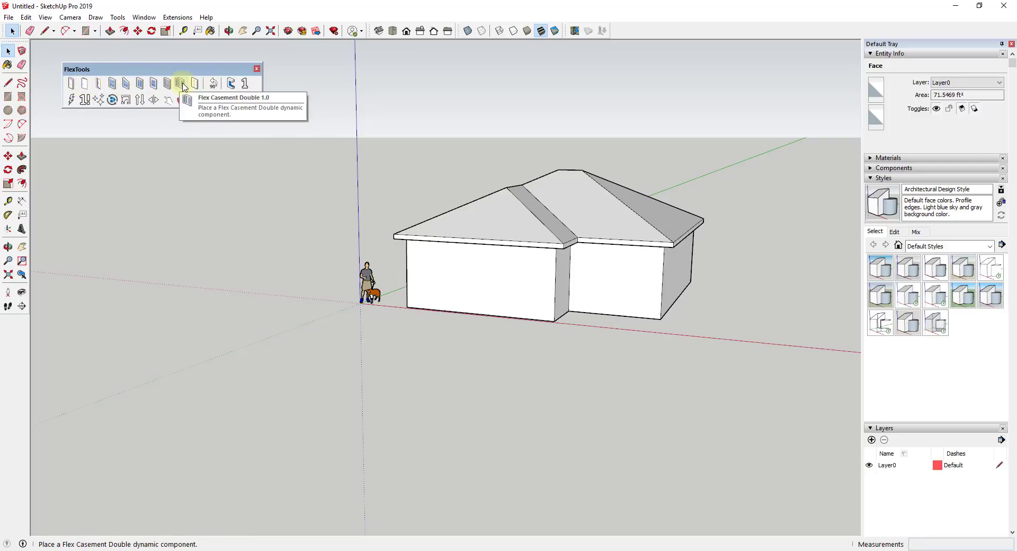
# Place a FlexDoor component in the front wall of the house.
pyautogui.click(73, 87)
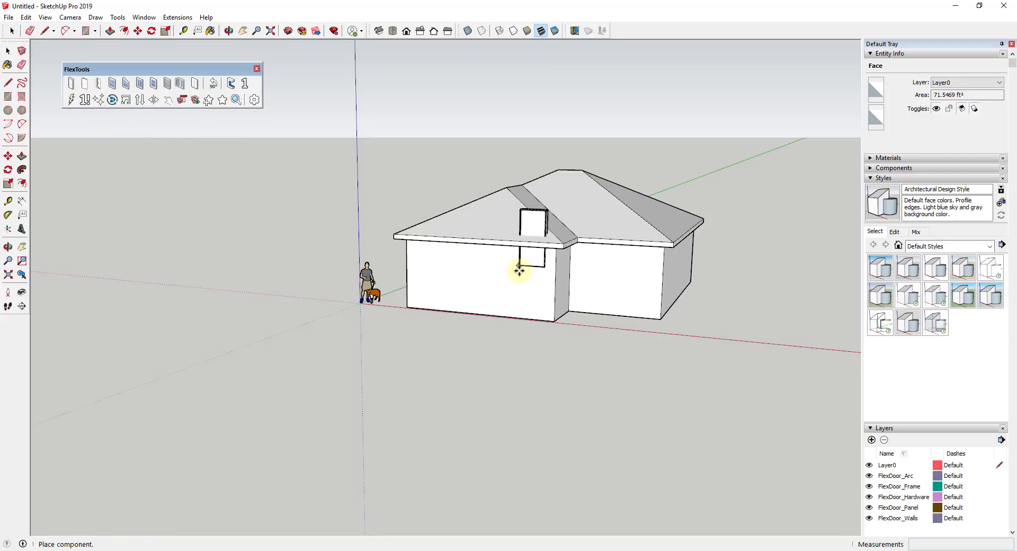
pyautogui.scroll(5, 617, 315)
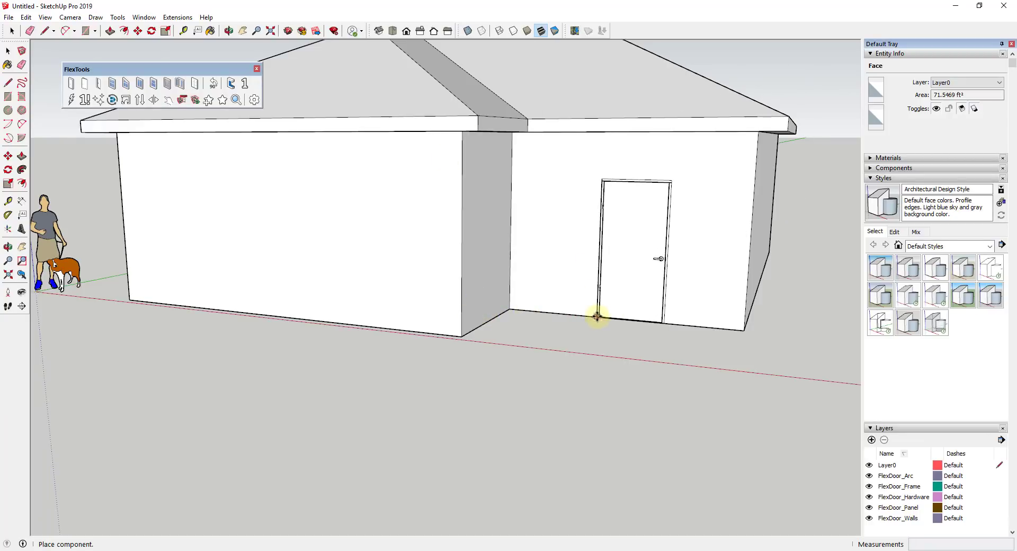
pyautogui.click(659, 316)
pyautogui.moveTo(688, 293); pyautogui.dragTo(640, 302, button='middle')
pyautogui.scroll(3, 309, 236)
pyautogui.scroll(-2, 566, 233)
pyautogui.scroll(2, 621, 293)
pyautogui.press('space')
pyautogui.scroll(-5, 610, 281)
pyautogui.scroll(5, 609, 282)
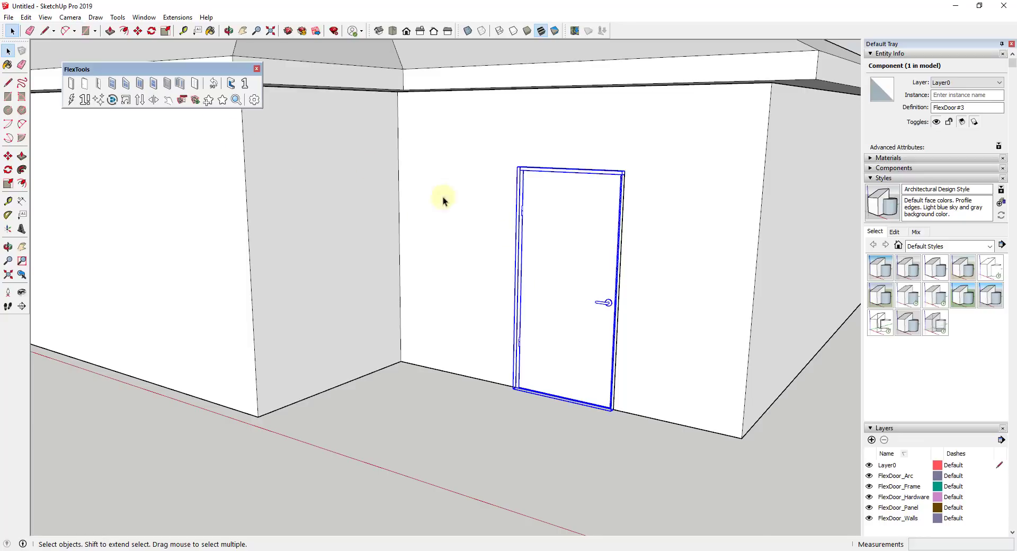
# Set the FlexDoor's total width to 36" and total height to 84" in Component Options and apply.
pyautogui.click(181, 101)
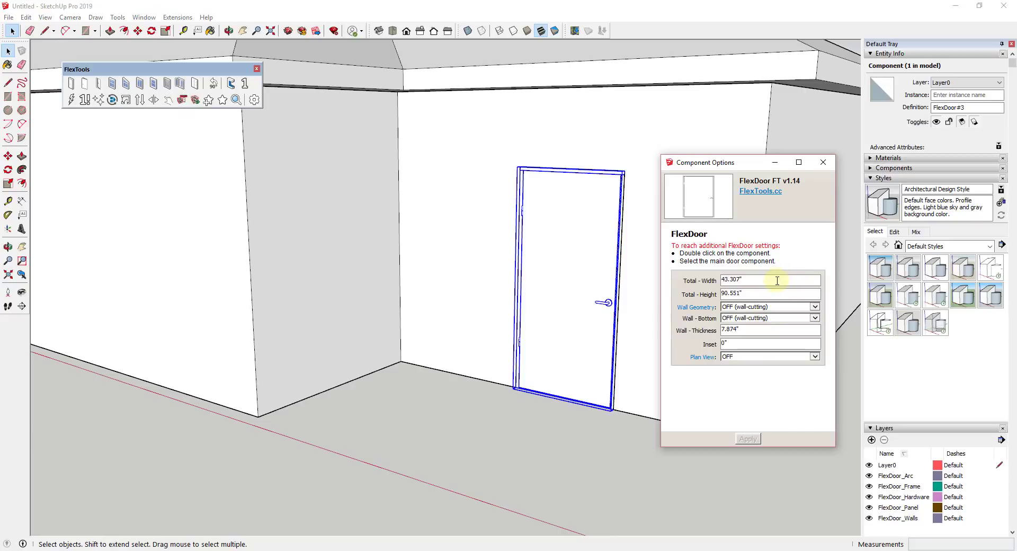
pyautogui.press('Tab')
pyautogui.write('3')
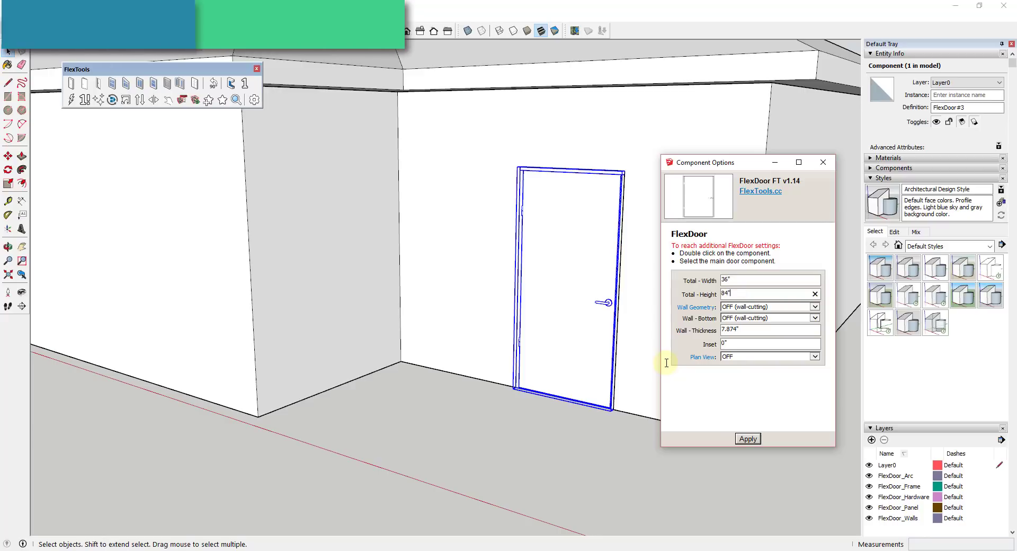
pyautogui.press('Tab')
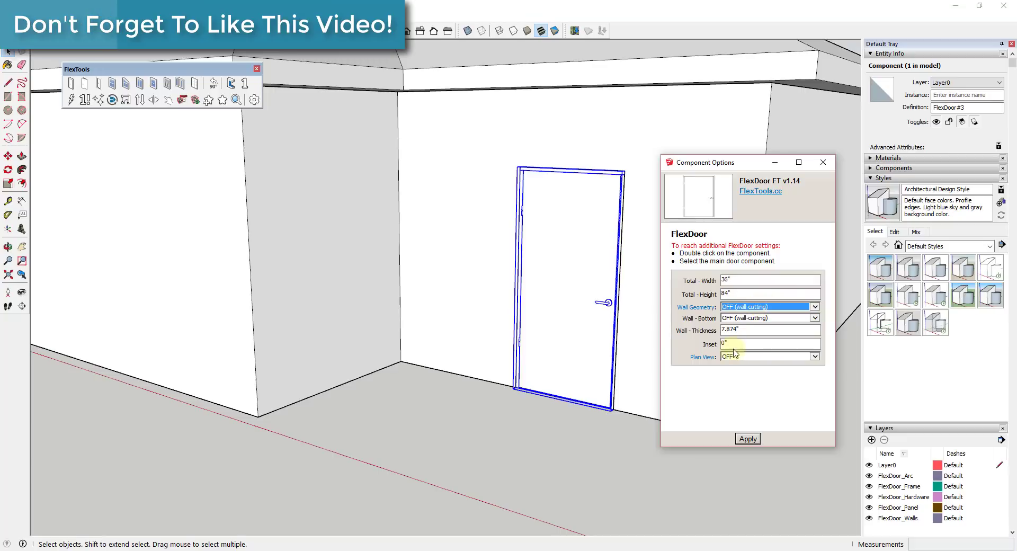
pyautogui.click(747, 439)
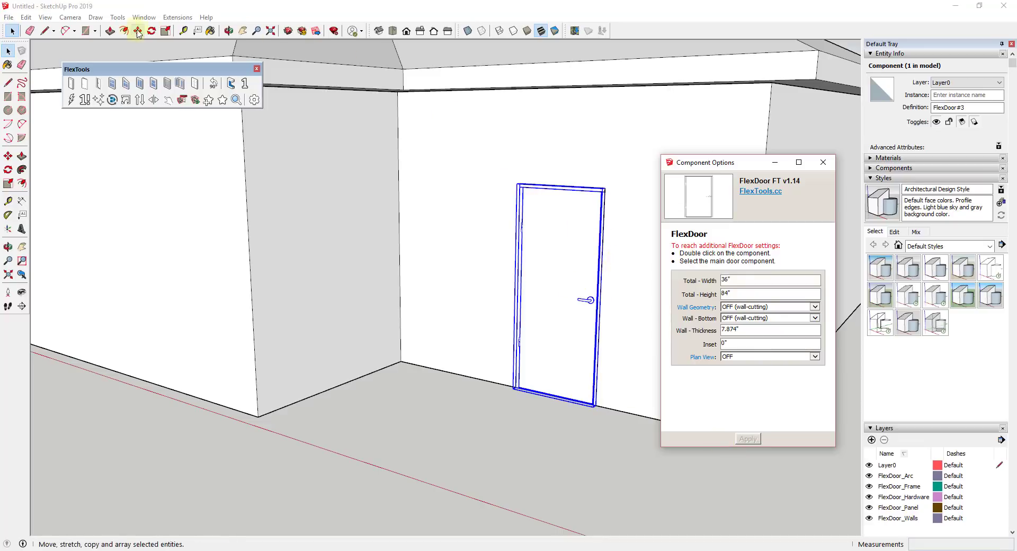
# Measure the door's 7' height and 3' width, then close Component Options.
pyautogui.click(184, 30)
pyautogui.click(555, 396)
pyautogui.click(554, 395)
pyautogui.press('space')
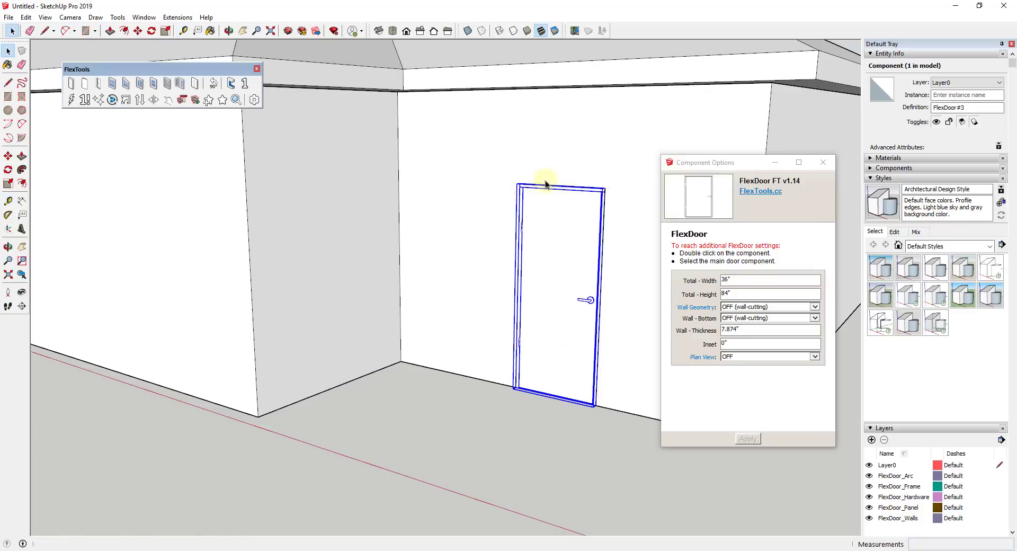
pyautogui.click(184, 30)
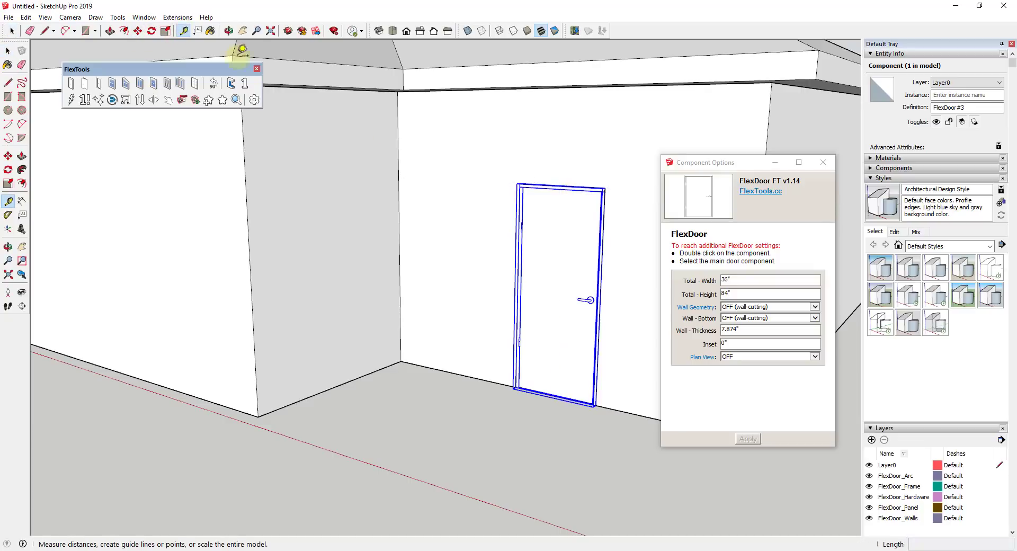
pyautogui.click(519, 207)
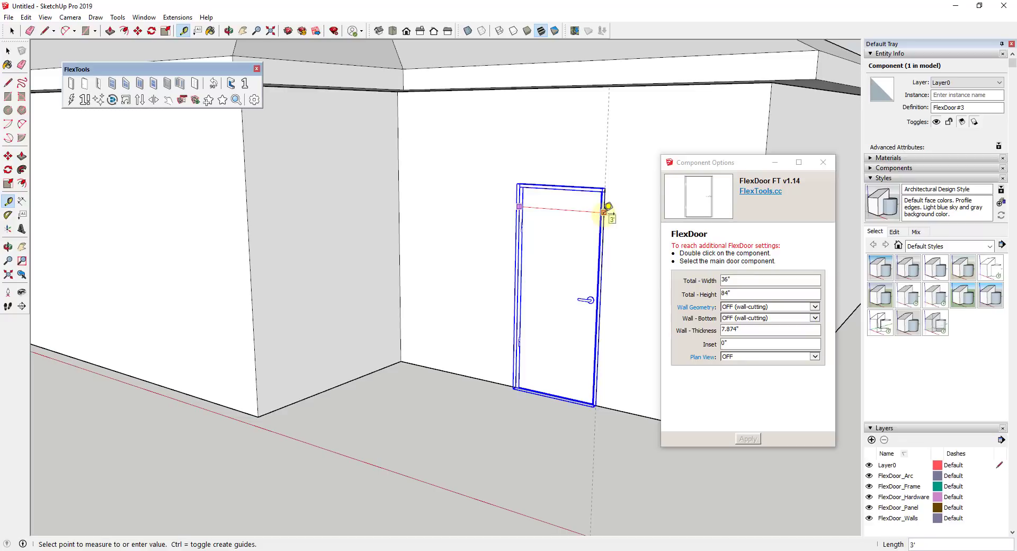
pyautogui.press('space')
pyautogui.scroll(-5, 628, 276)
pyautogui.click(823, 162)
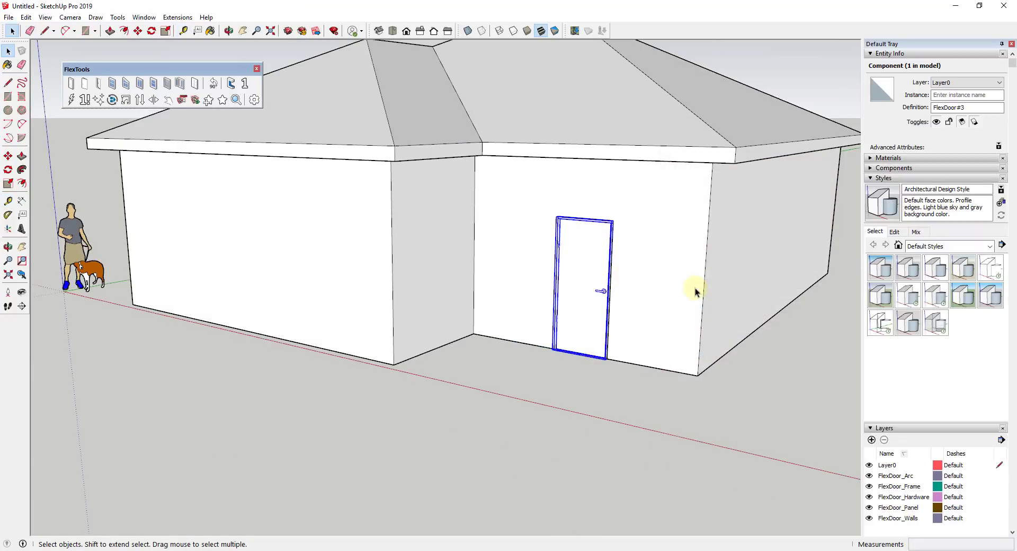
pyautogui.scroll(4, 656, 286)
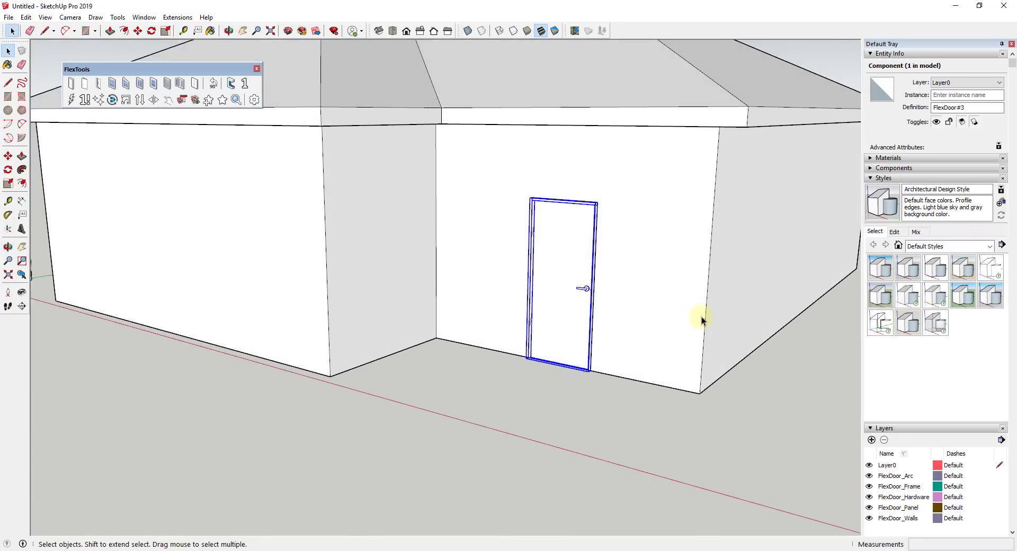
pyautogui.click(169, 104)
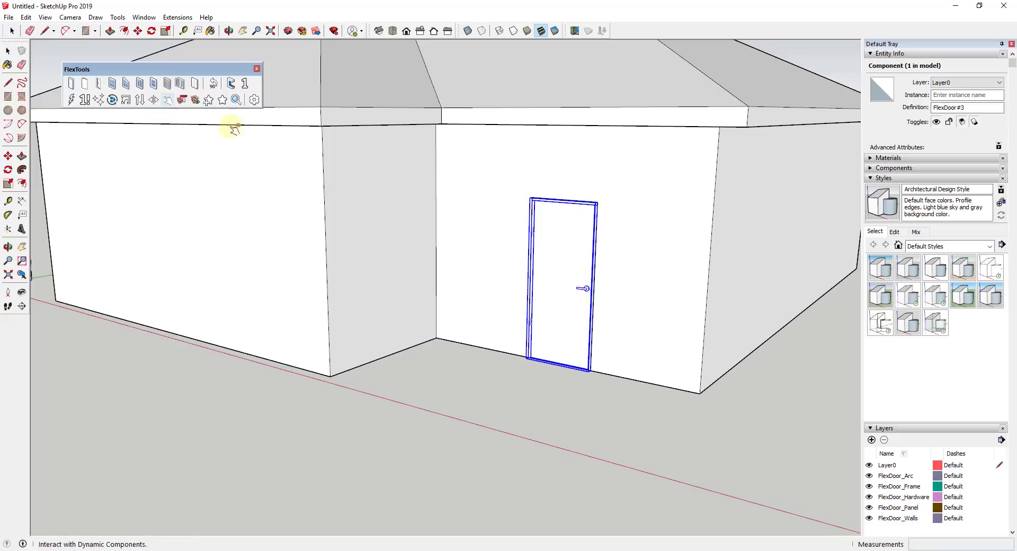
pyautogui.click(574, 268)
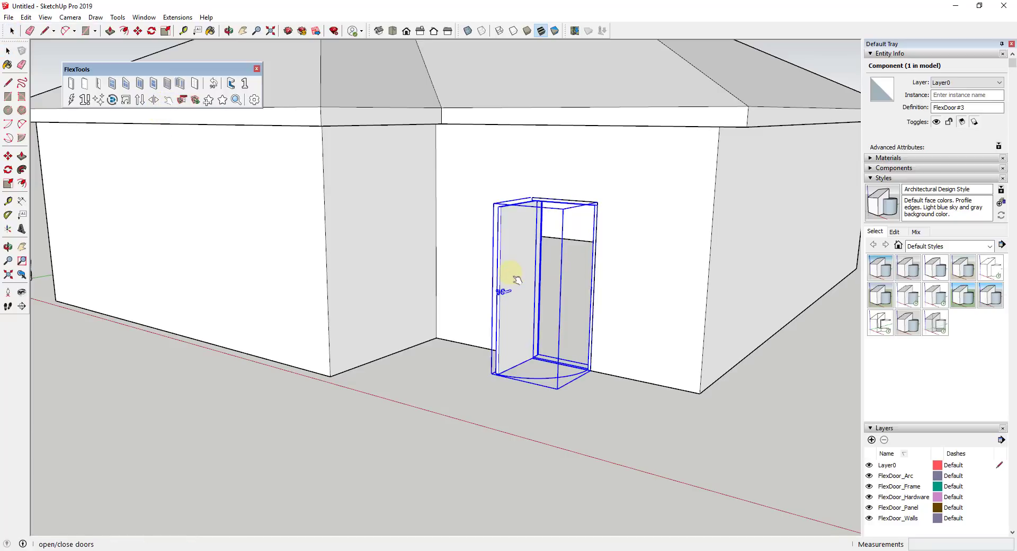
pyautogui.click(513, 275)
pyautogui.click(565, 279)
pyautogui.click(514, 275)
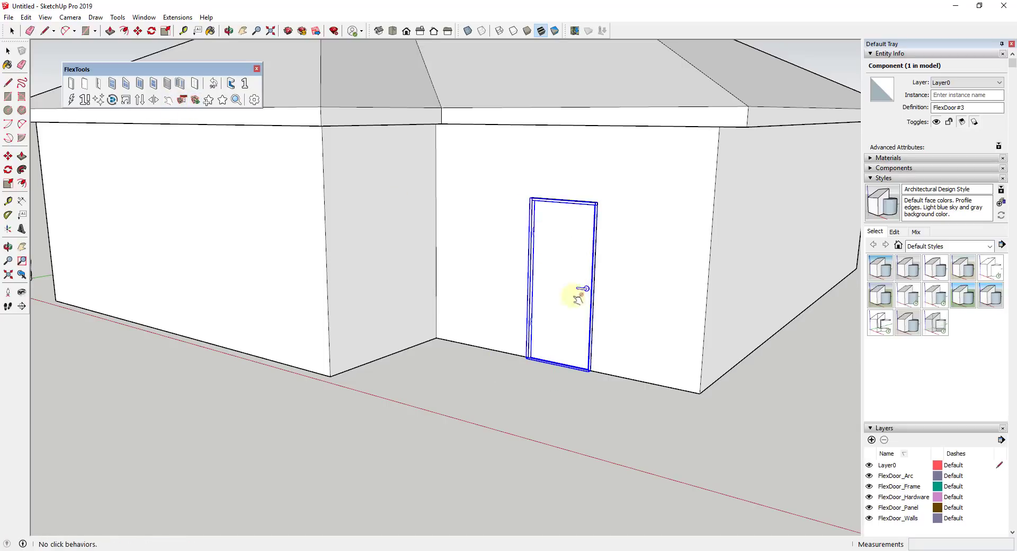
pyautogui.scroll(-6, 616, 321)
pyautogui.moveTo(669, 300); pyautogui.dragTo(388, 204, button='middle')
pyautogui.scroll(1, 604, 299)
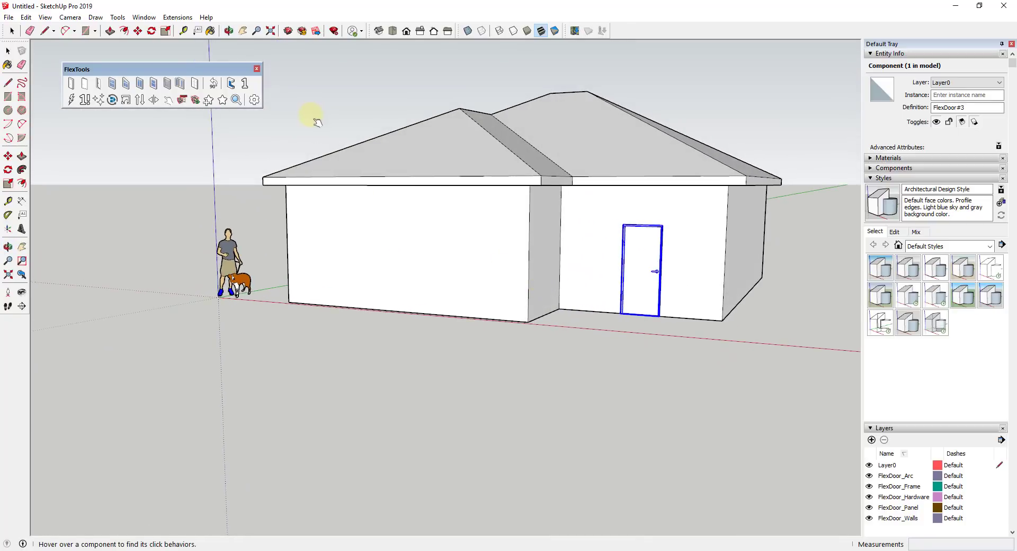
# Create a guide line 3'6" above the base of the front wall.
pyautogui.click(184, 31)
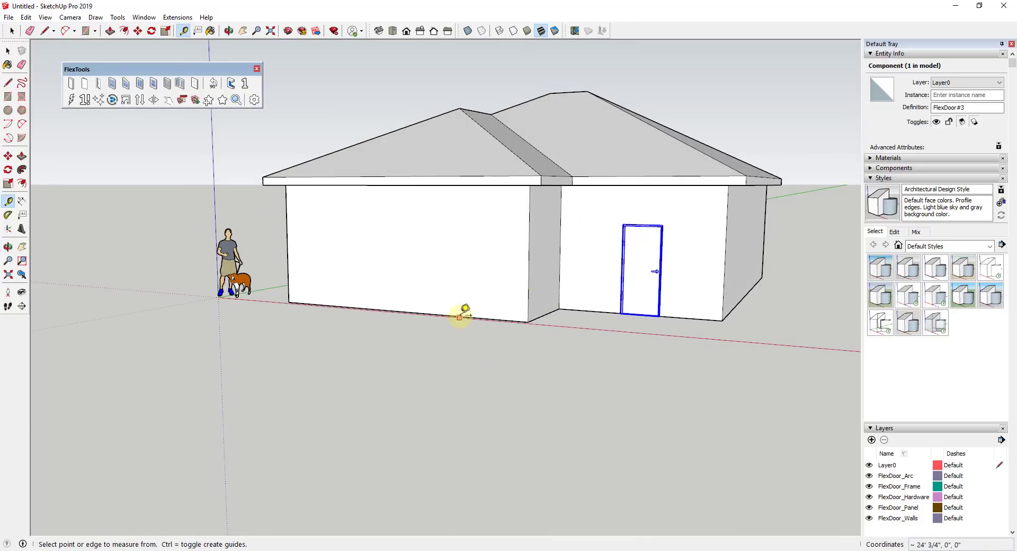
pyautogui.scroll(2, 493, 318)
pyautogui.scroll(3, 495, 321)
pyautogui.click(484, 324)
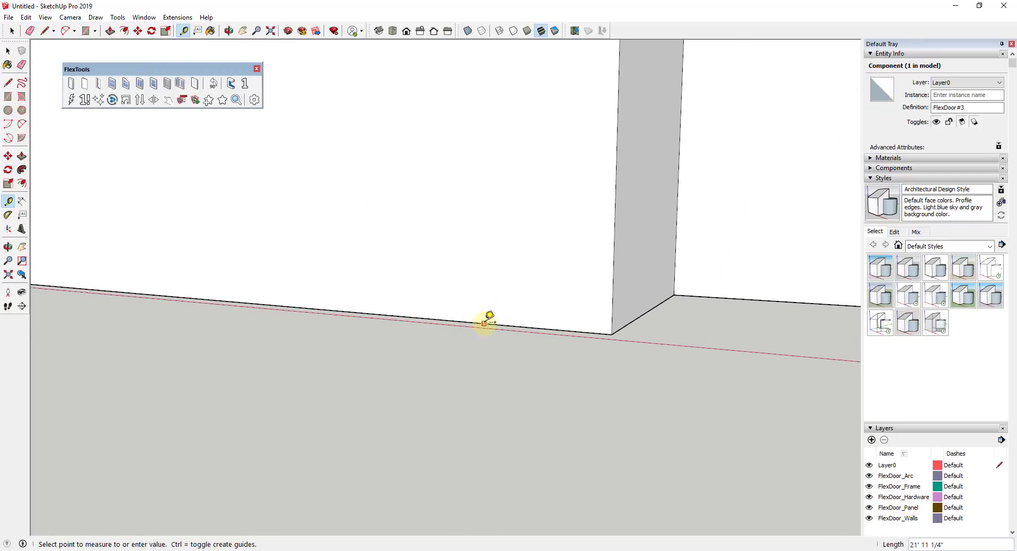
pyautogui.scroll(-4, 484, 322)
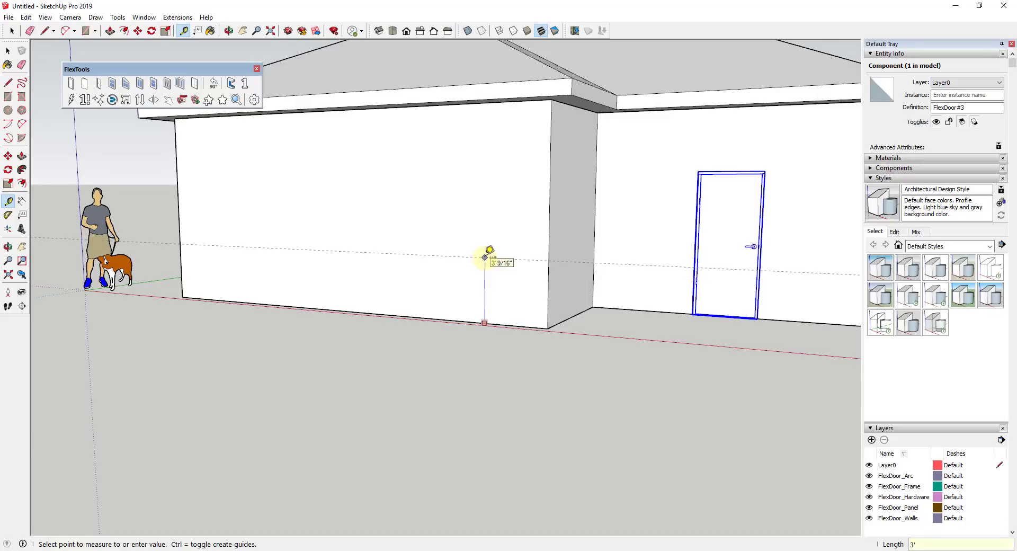
pyautogui.press('Return')
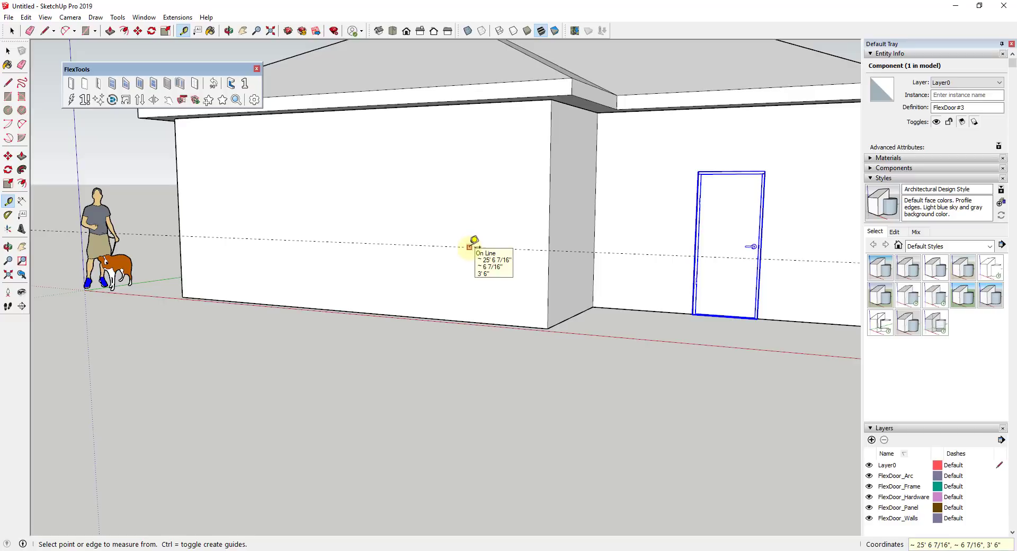
pyautogui.scroll(-8, 453, 236)
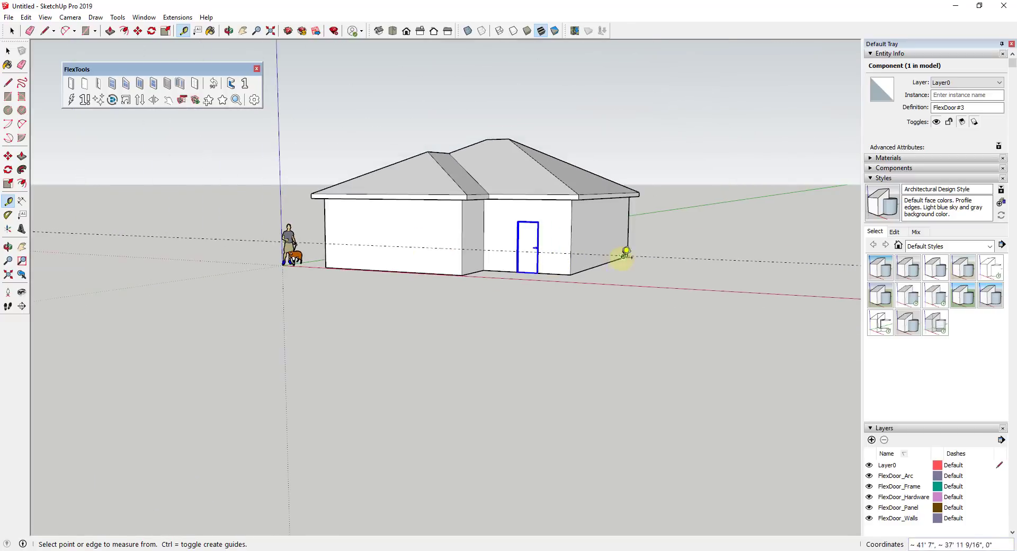
# Add a guide line measured up from the left end wall's bottom edge.
pyautogui.moveTo(620, 255); pyautogui.dragTo(579, 252, button='middle')
pyautogui.click(601, 275)
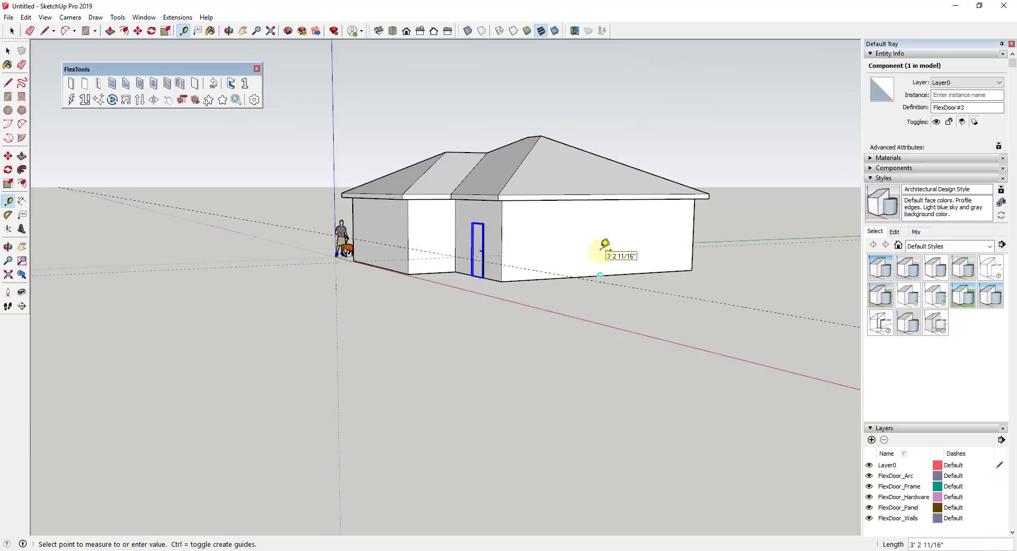
pyautogui.click(634, 247)
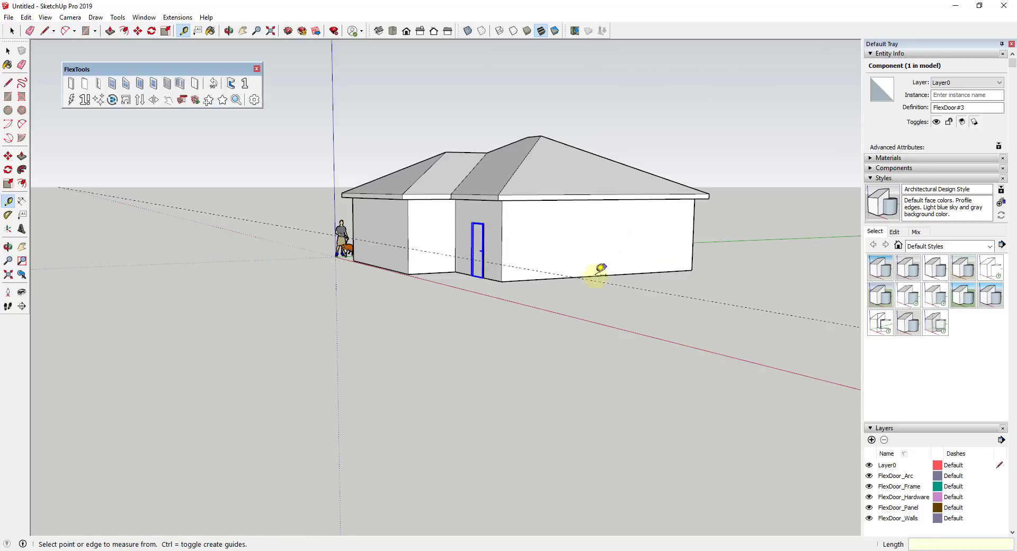
pyautogui.scroll(3, 535, 277)
pyautogui.click(529, 278)
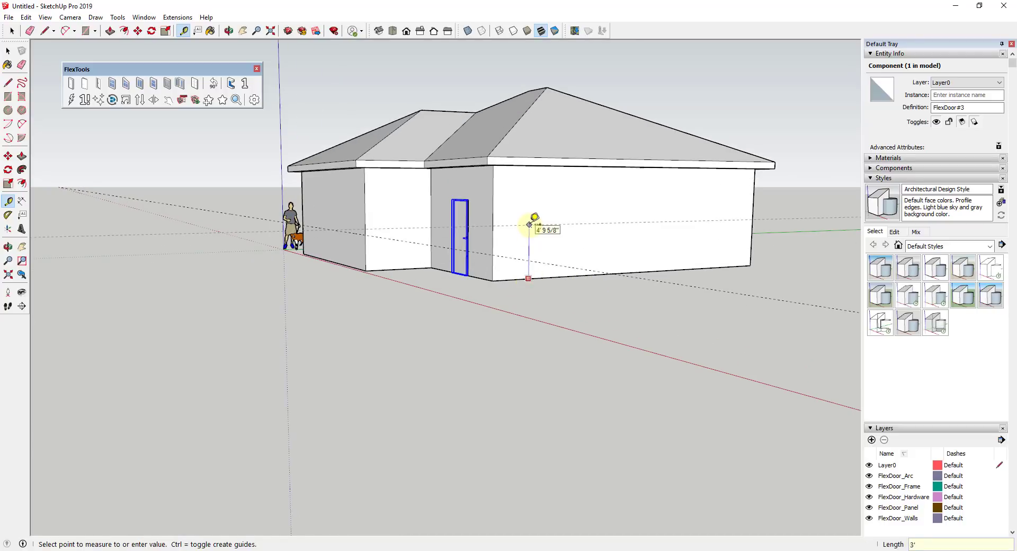
pyautogui.press('space')
pyautogui.moveTo(734, 261); pyautogui.dragTo(513, 264, button='middle')
pyautogui.scroll(3, 524, 221)
pyautogui.scroll(-5, 664, 219)
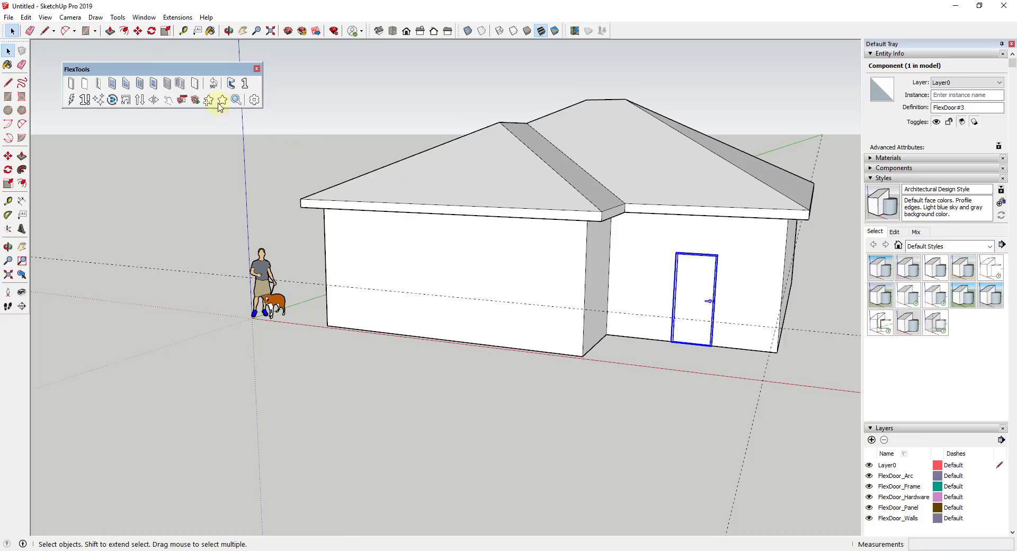
pyautogui.click(180, 88)
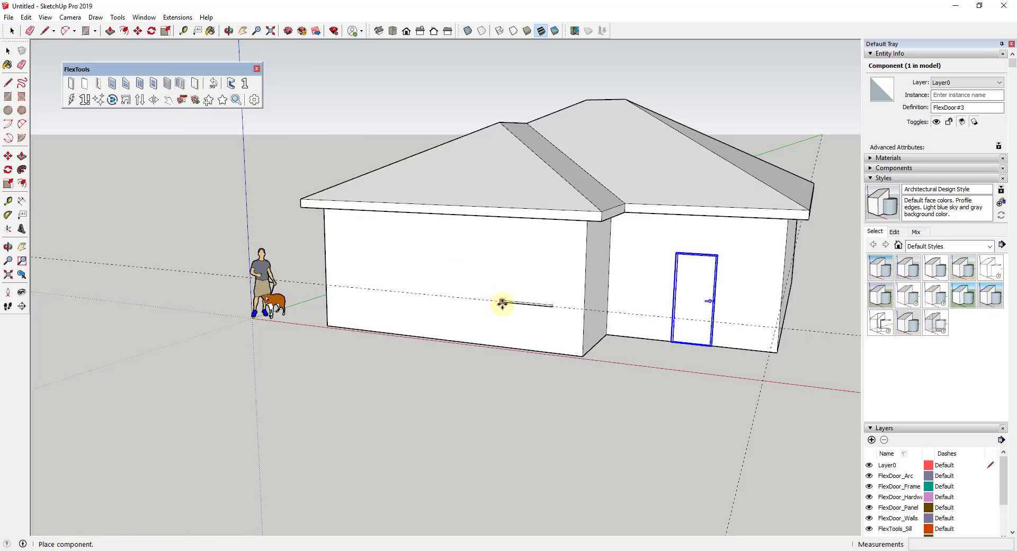
pyautogui.click(486, 301)
pyautogui.scroll(5, 539, 181)
pyautogui.moveTo(538, 181); pyautogui.dragTo(539, 282, button='middle')
pyautogui.press('m')
pyautogui.click(541, 286)
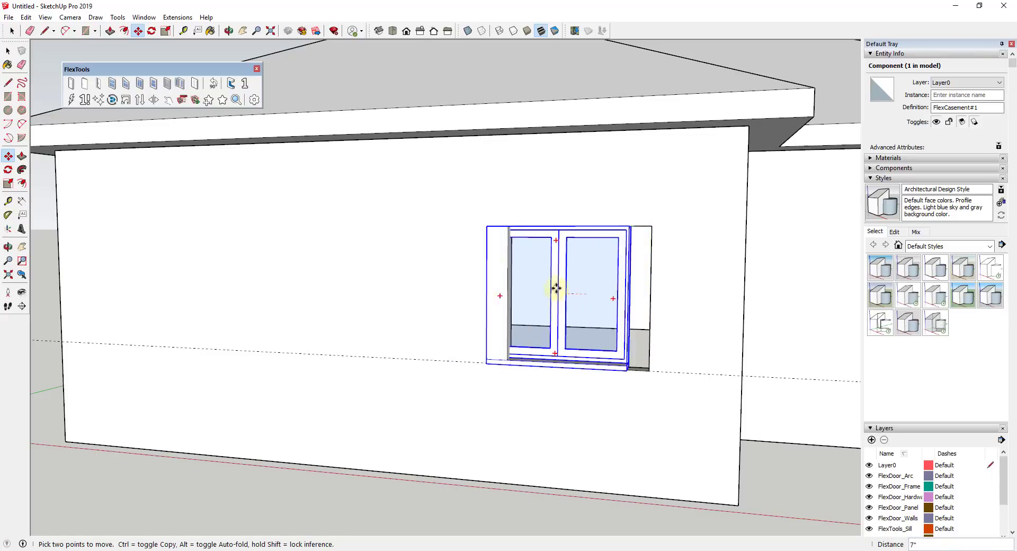
pyautogui.click(532, 288)
pyautogui.press('space')
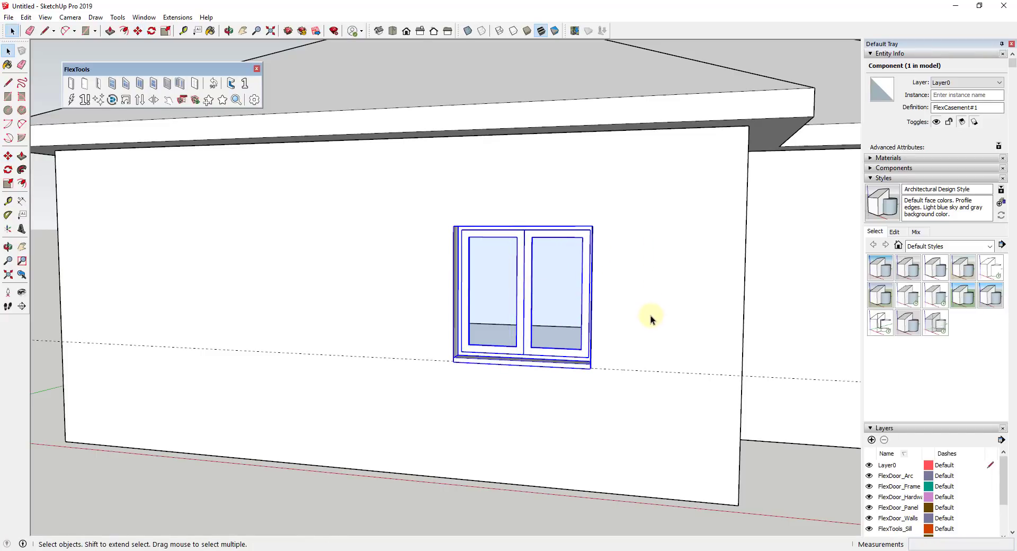
pyautogui.scroll(-3, 651, 316)
pyautogui.moveTo(646, 320); pyautogui.dragTo(546, 316, button='middle')
pyautogui.scroll(3, 629, 330)
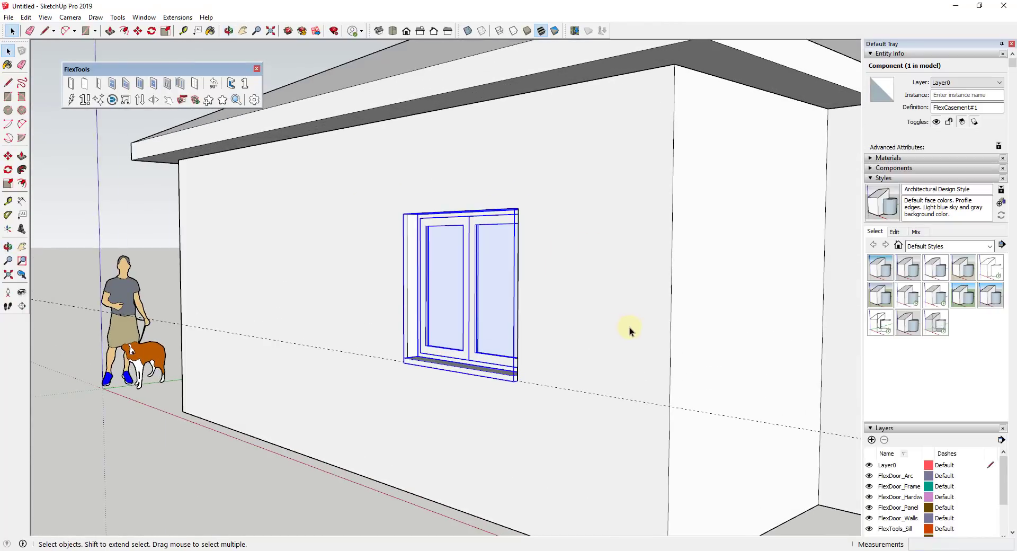
pyautogui.moveTo(535, 249); pyautogui.dragTo(534, 289, button='middle')
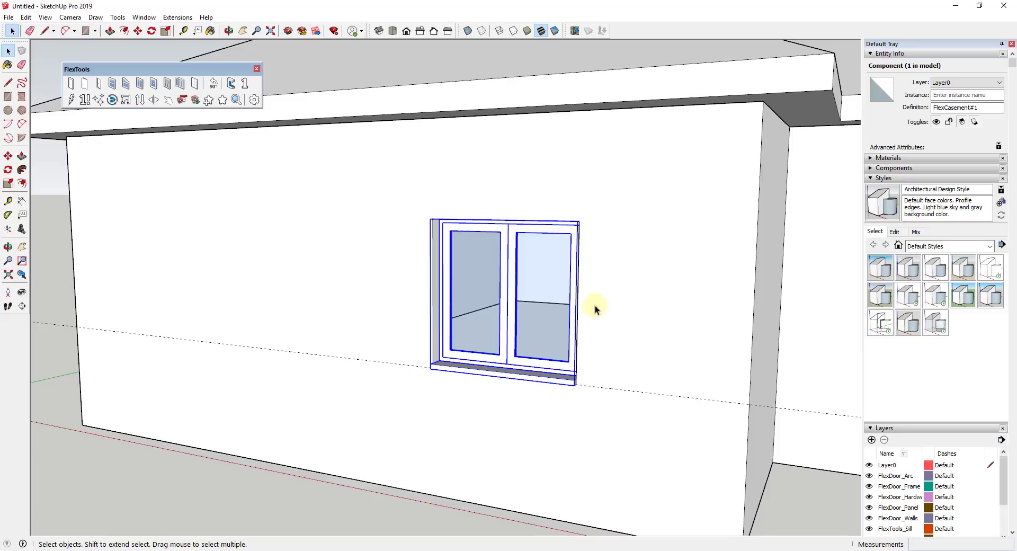
pyautogui.scroll(-3, 572, 318)
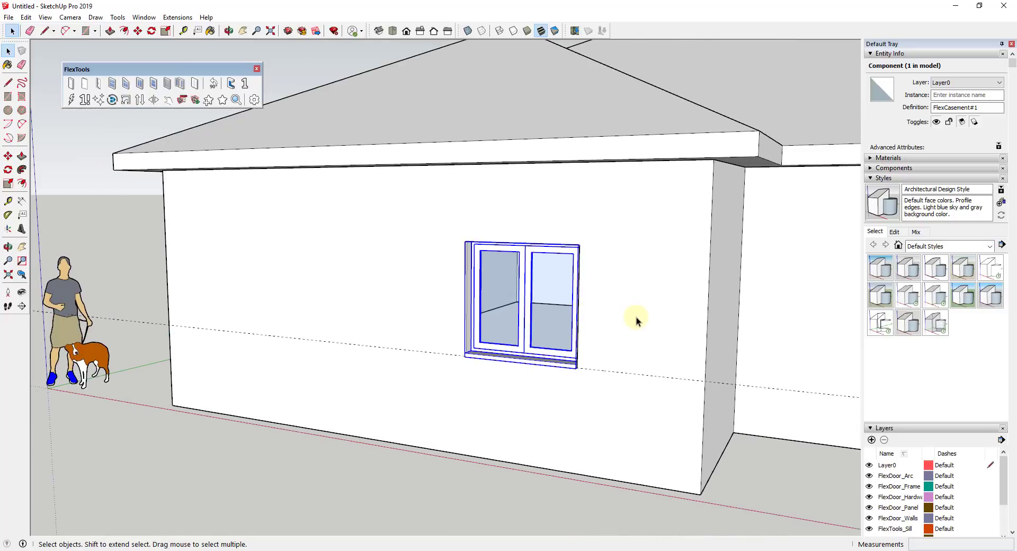
pyautogui.scroll(-1, 634, 317)
pyautogui.scroll(-1, 678, 273)
pyautogui.moveTo(601, 289); pyautogui.dragTo(604, 331, button='middle')
pyautogui.scroll(5, 546, 290)
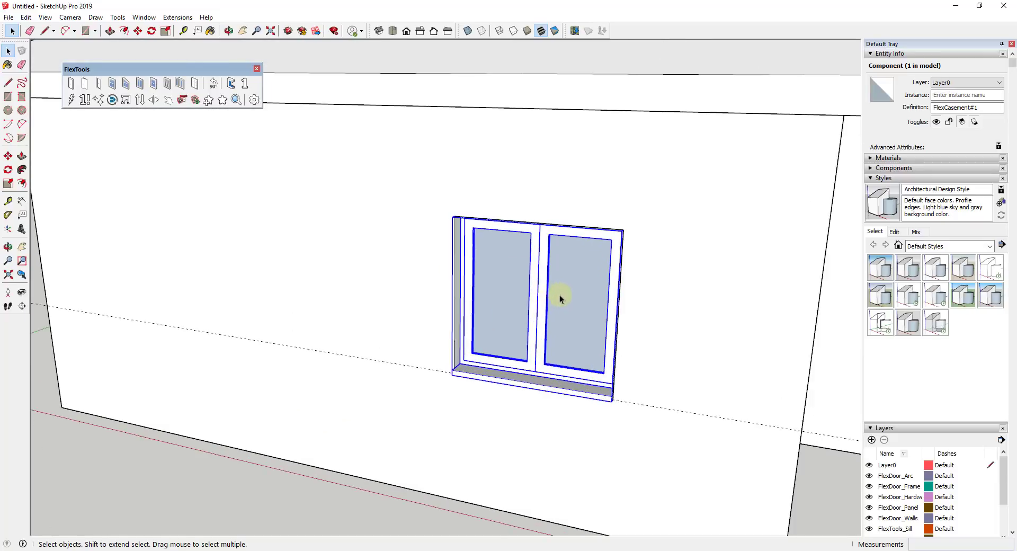
pyautogui.moveTo(544, 278); pyautogui.dragTo(543, 262, button='middle')
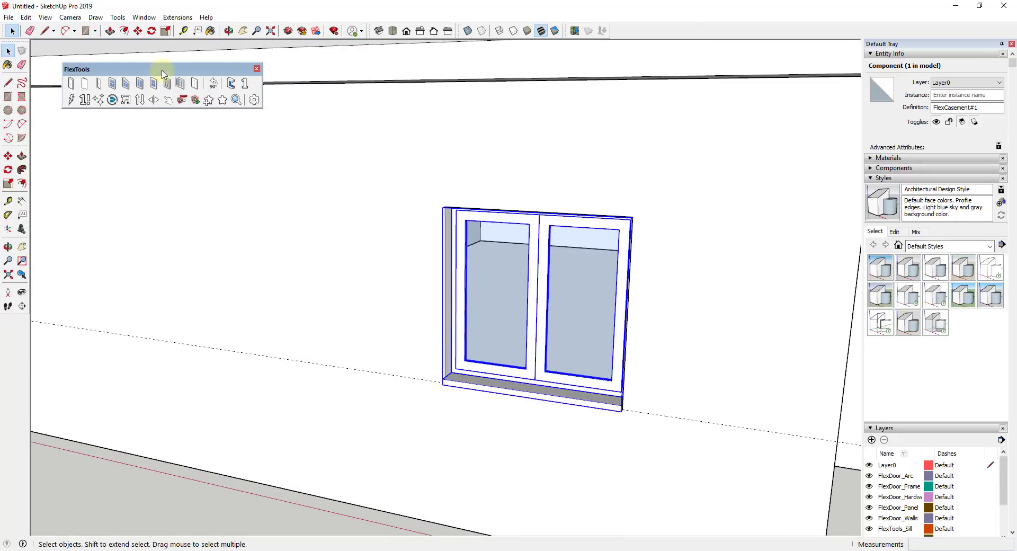
# Set the casement opening to 48" × 48", wall thickness 6", inset 2", and apply.
pyautogui.click(181, 102)
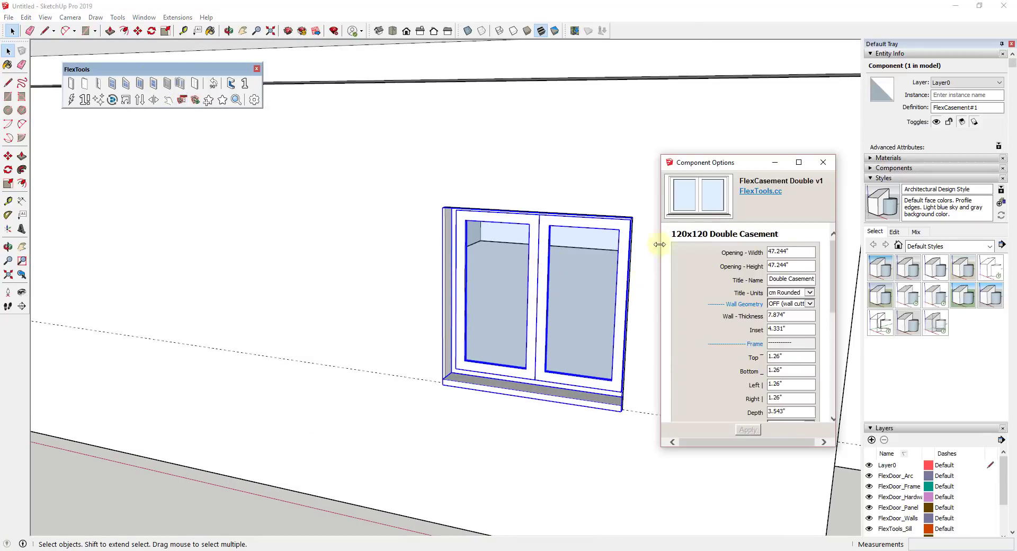
pyautogui.click(803, 252)
pyautogui.write('48')
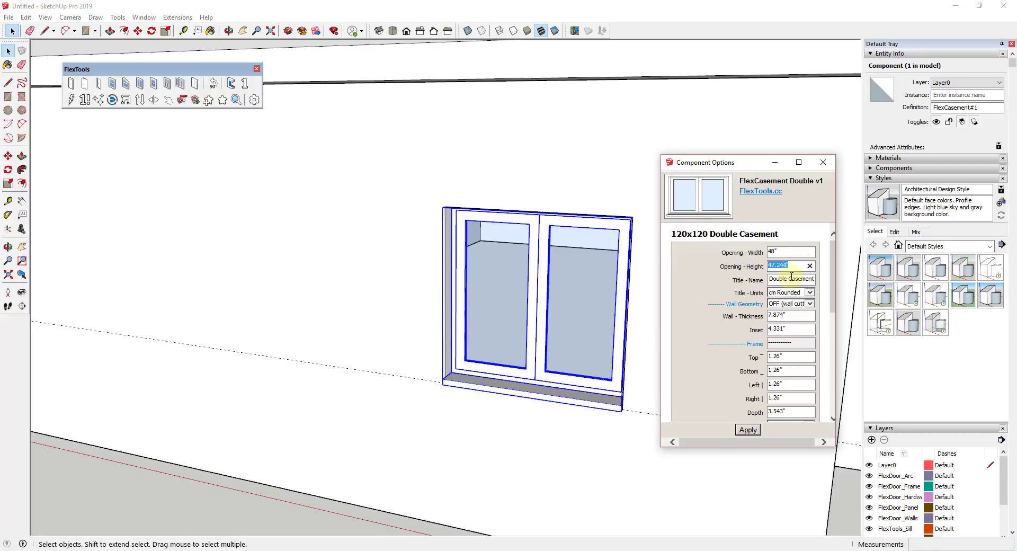
pyautogui.press('Tab')
pyautogui.scroll(-1, 799, 319)
pyautogui.click(795, 284)
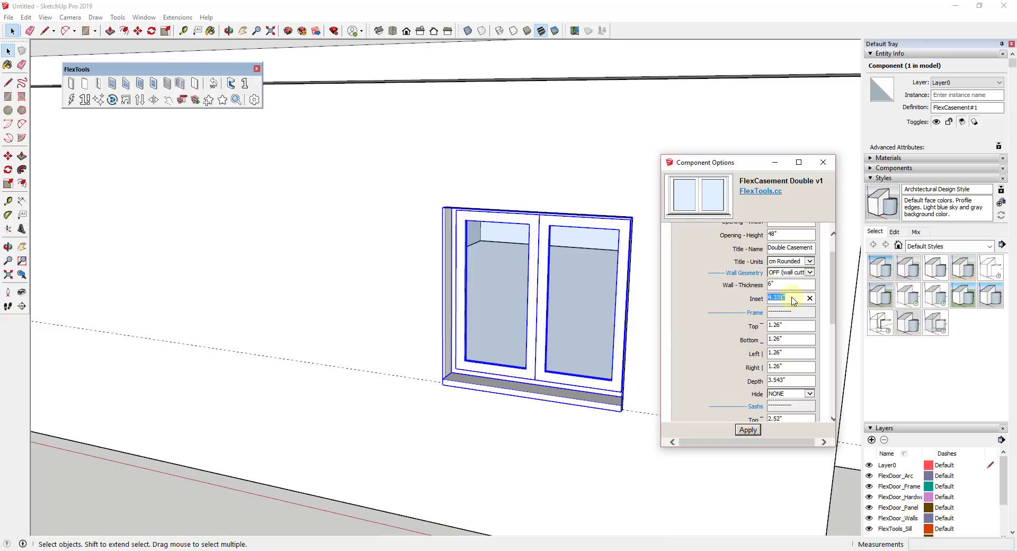
pyautogui.scroll(-4, 793, 298)
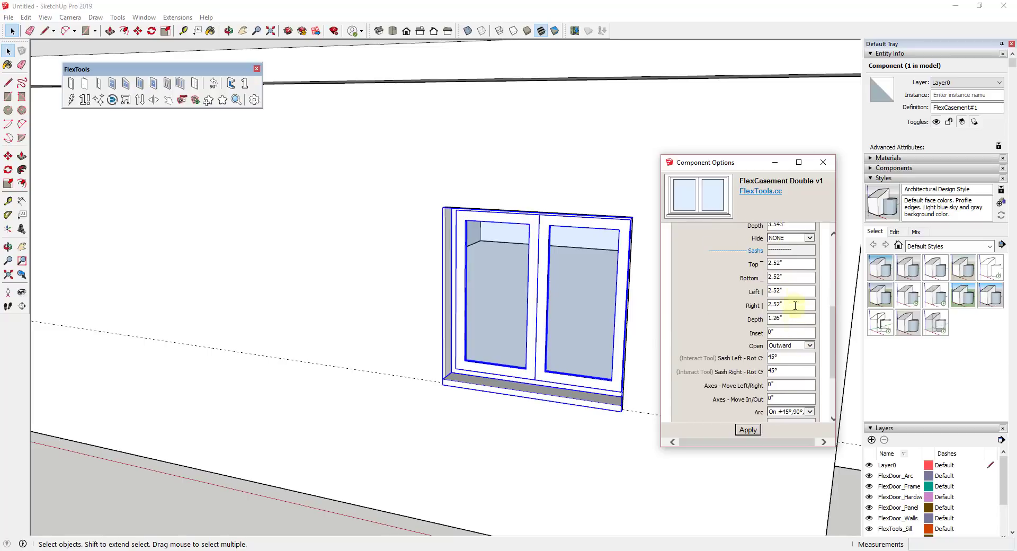
pyautogui.scroll(-3, 799, 314)
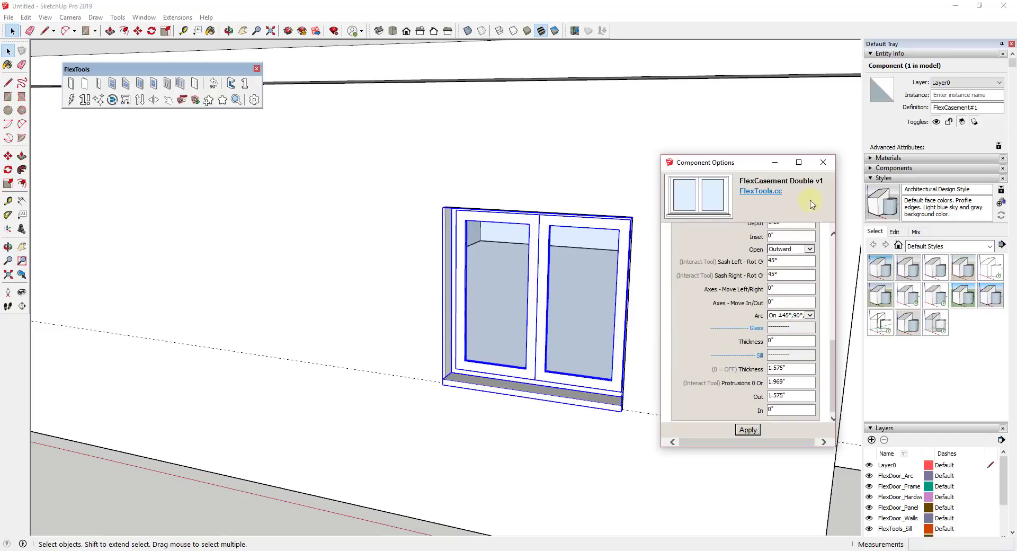
pyautogui.click(746, 429)
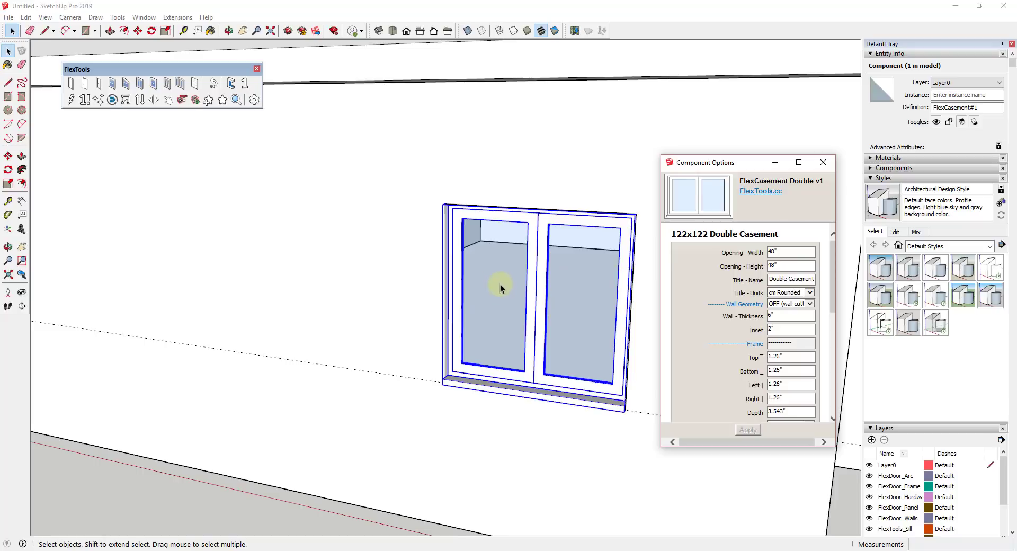
pyautogui.scroll(-10, 492, 327)
# Swing the left and right casement sashes open and shut with the Interact tool.
pyautogui.scroll(4, 540, 267)
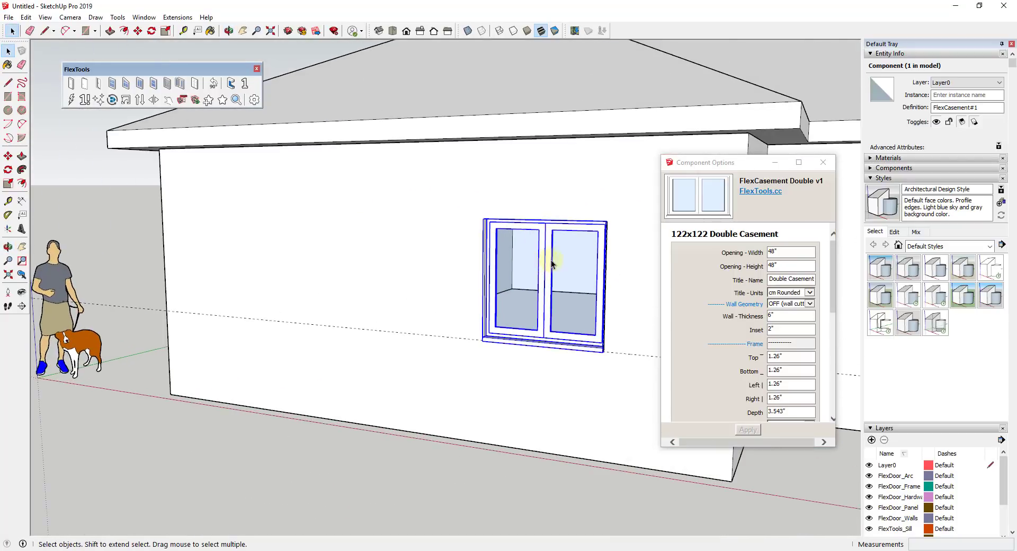
pyautogui.click(167, 99)
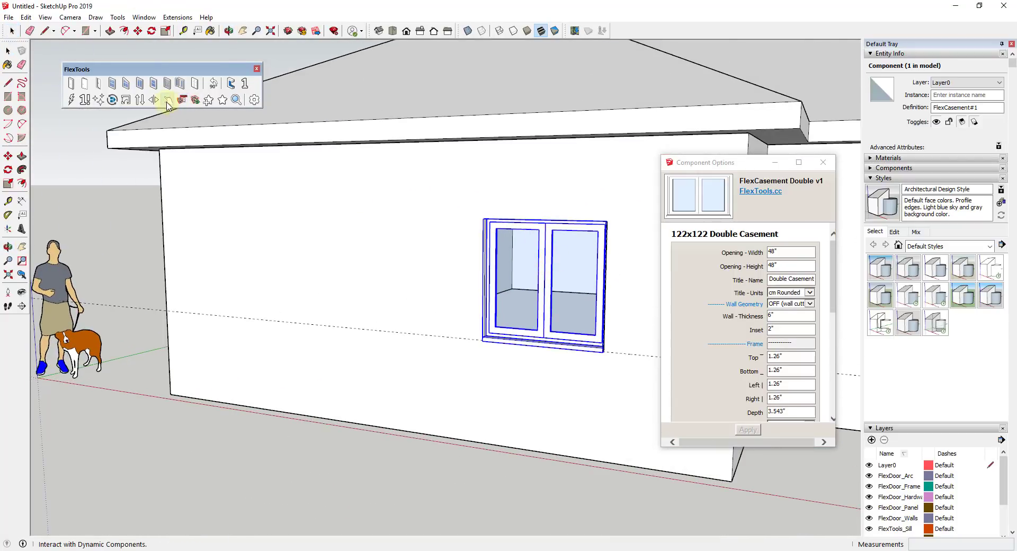
pyautogui.click(537, 253)
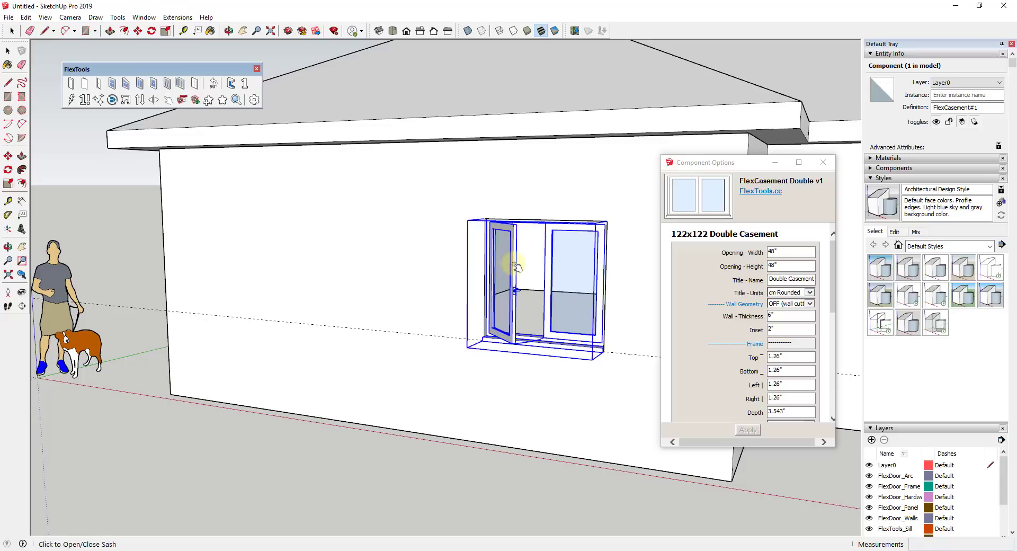
pyautogui.click(546, 269)
pyautogui.click(551, 269)
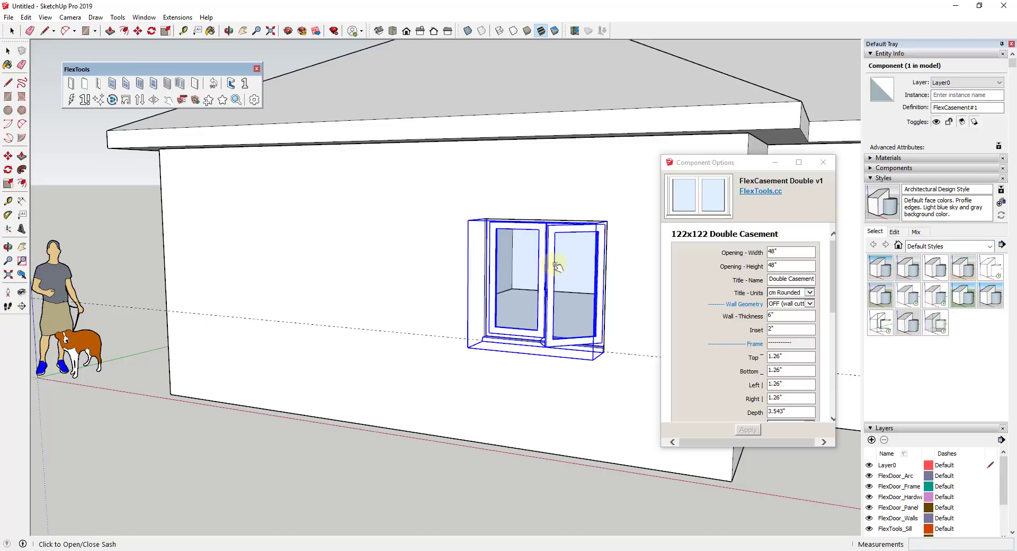
pyautogui.click(560, 261)
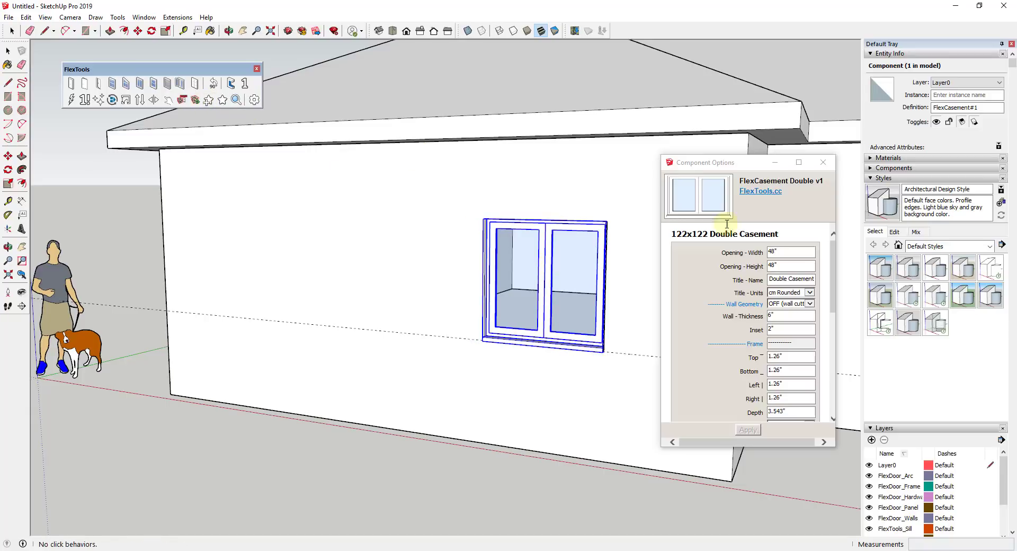
# Close the window's component options and view both wings of the house.
pyautogui.scroll(-4, 622, 263)
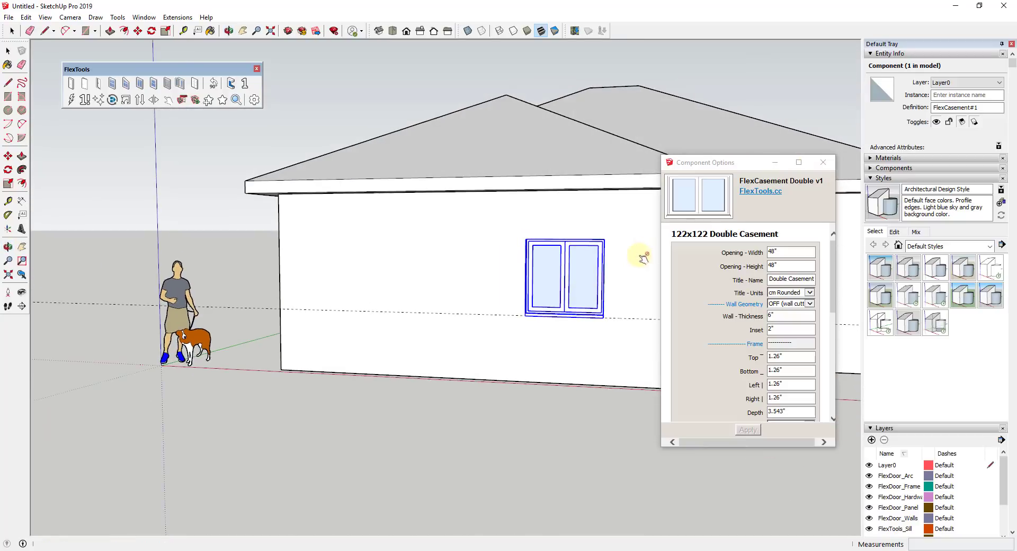
pyautogui.click(825, 164)
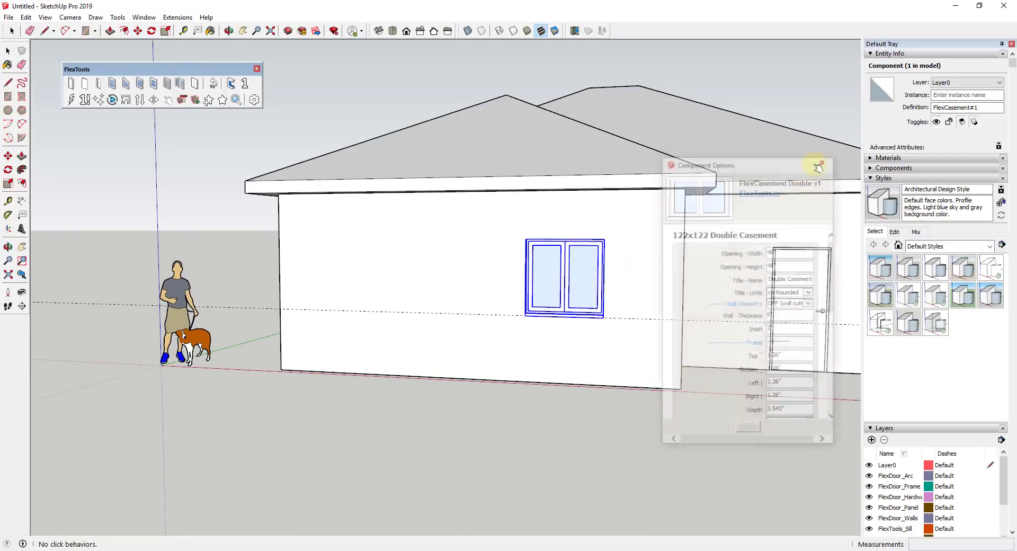
pyautogui.scroll(-2, 689, 241)
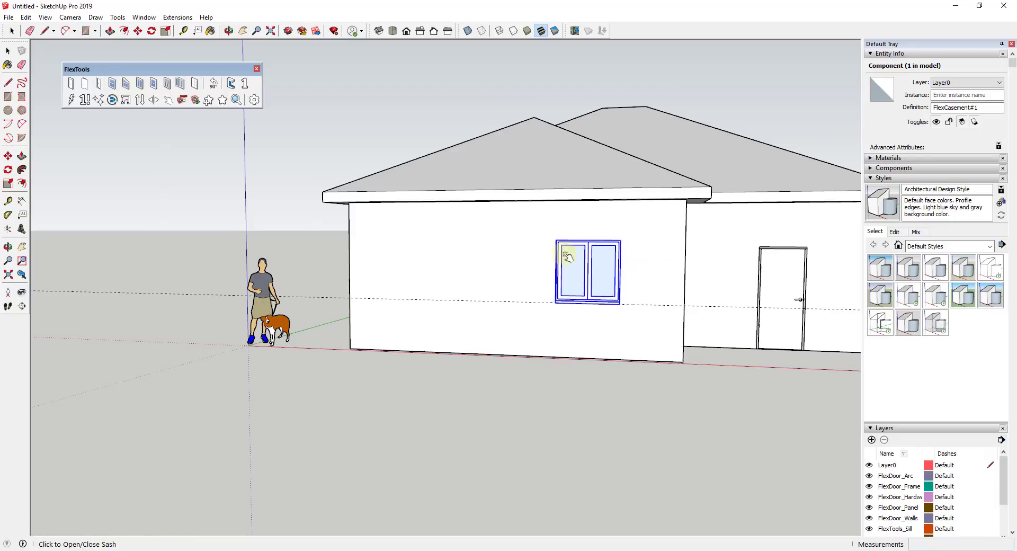
pyautogui.moveTo(672, 272); pyautogui.dragTo(545, 289, button='middle')
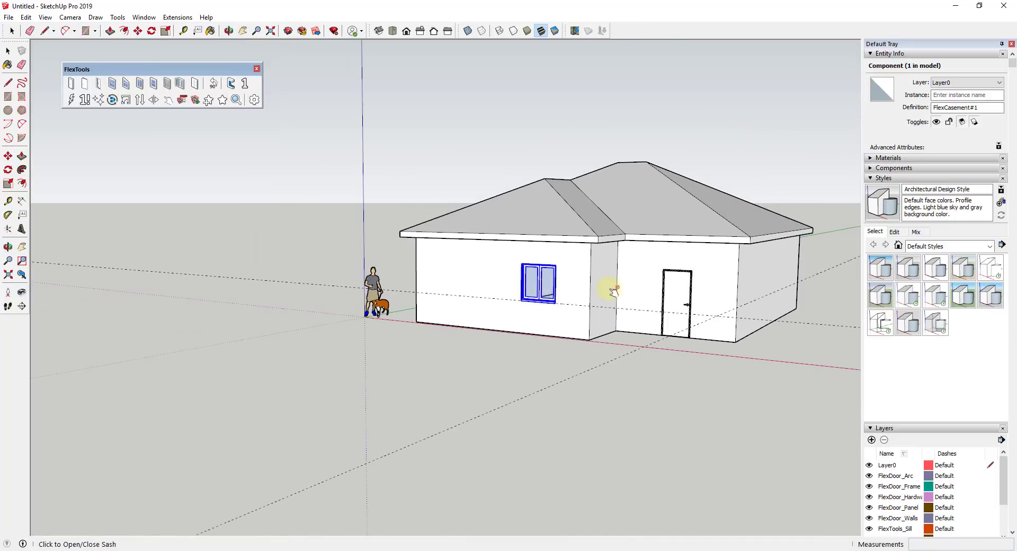
pyautogui.scroll(3, 446, 284)
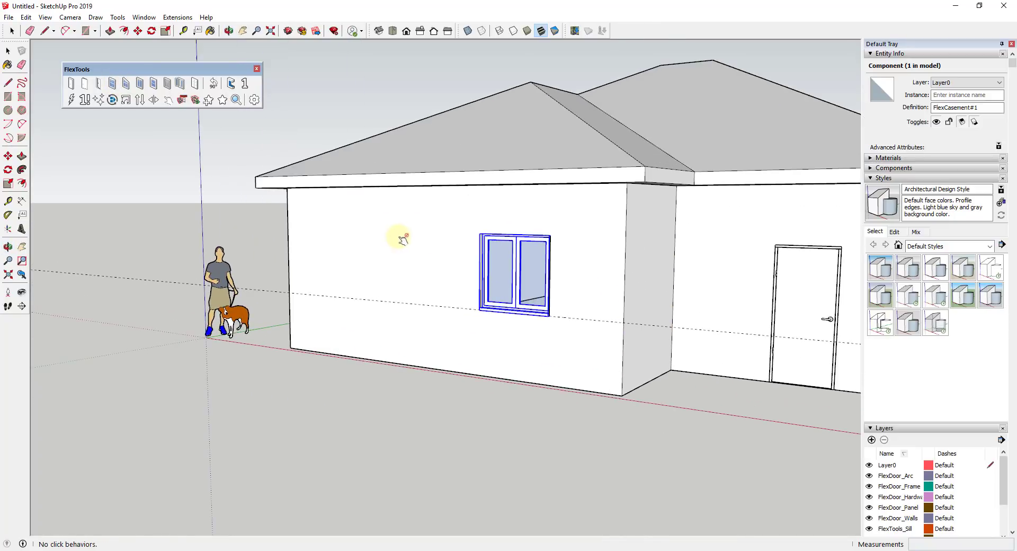
pyautogui.scroll(-2, 438, 241)
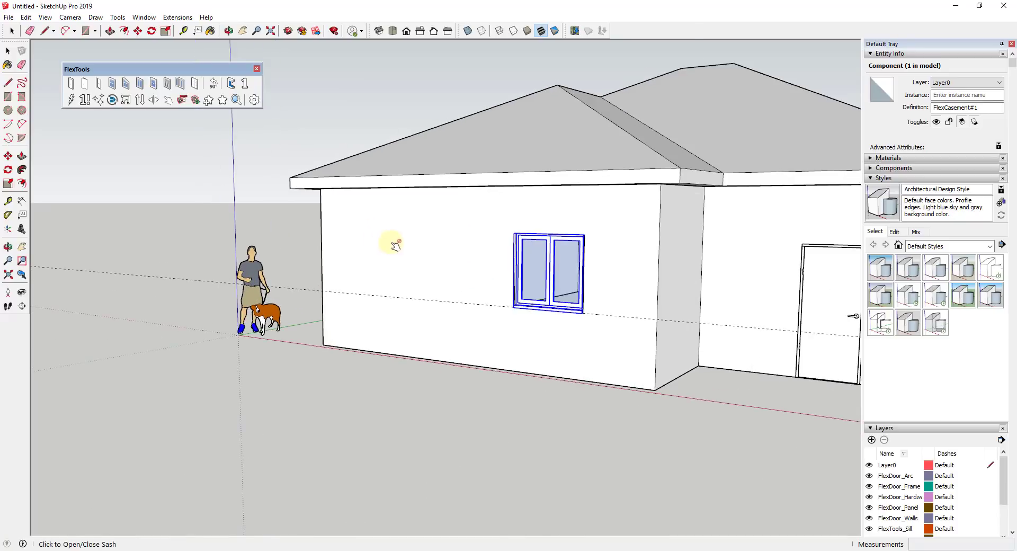
pyautogui.scroll(5, 530, 250)
pyautogui.press('space')
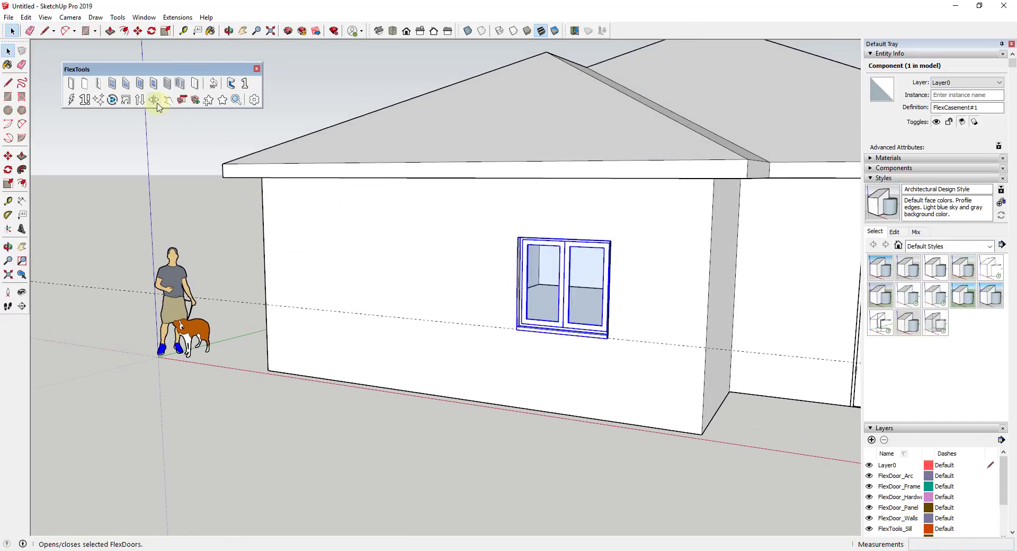
# Place a new FlexWindow on the front wall left of the casement.
pyautogui.click(112, 85)
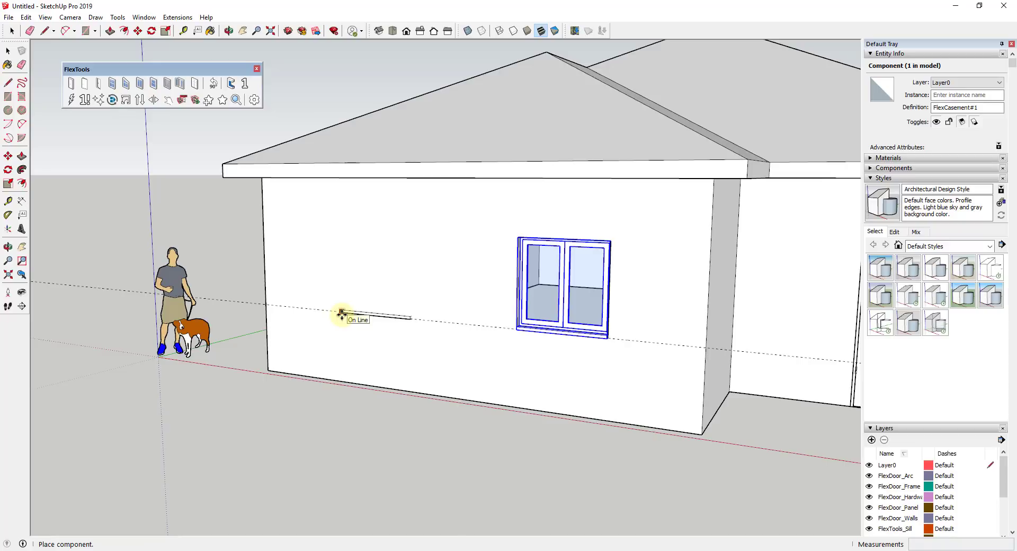
pyautogui.click(342, 314)
pyautogui.moveTo(352, 272); pyautogui.dragTo(438, 221, button='middle')
pyautogui.press('space')
# In the window's Component Options, set Width 72" and Height 48" and apply.
pyautogui.rightClick(388, 244)
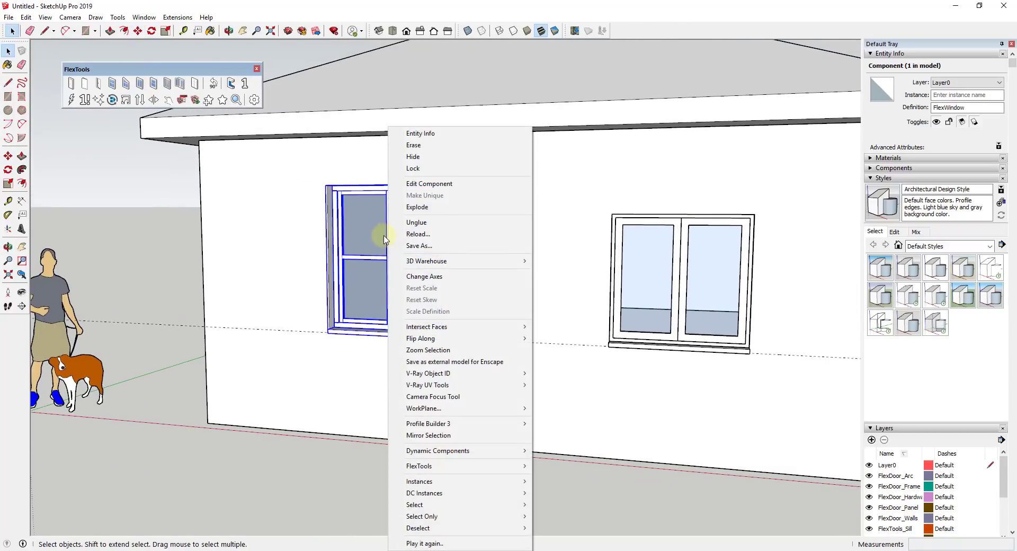
pyautogui.moveTo(444, 450)
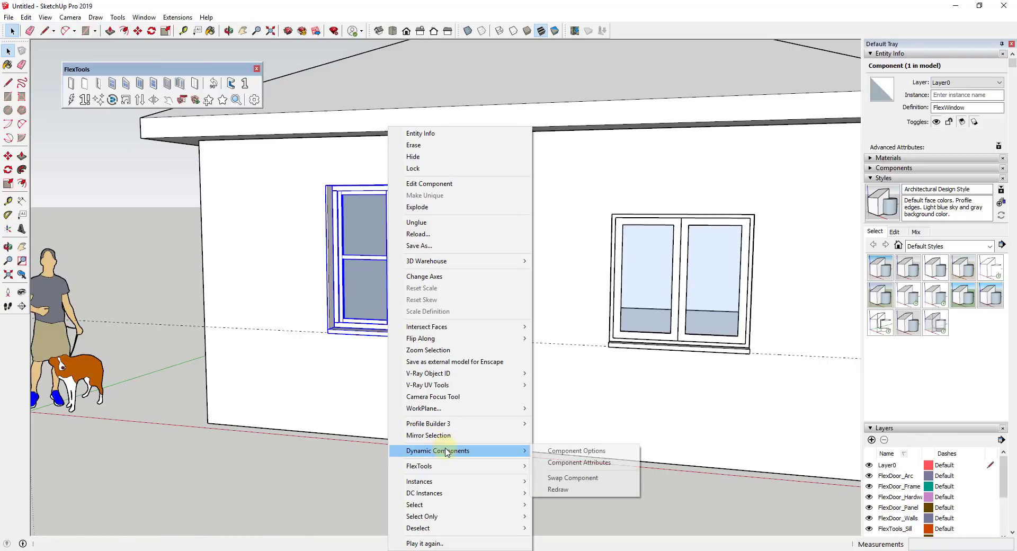
pyautogui.click(585, 451)
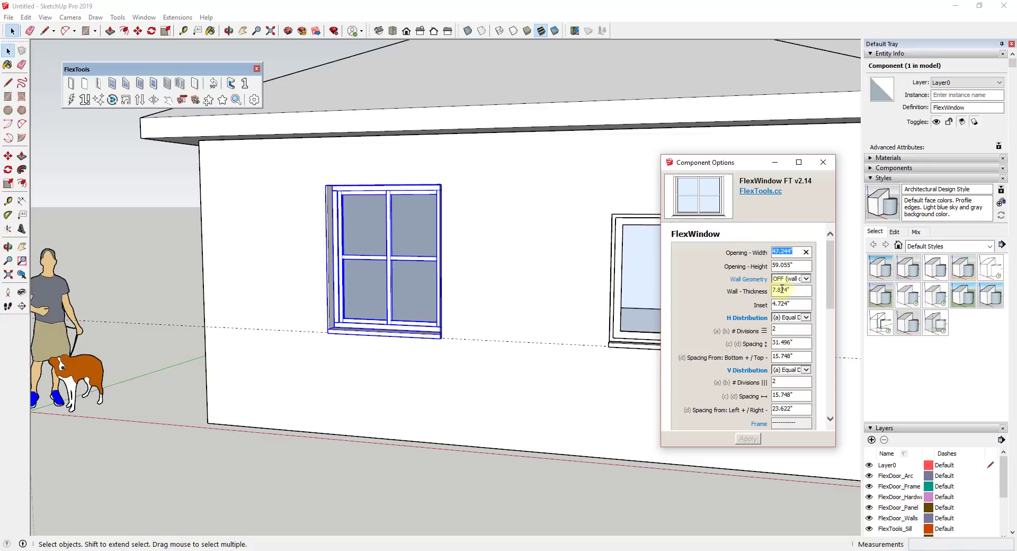
pyautogui.click(717, 306)
pyautogui.click(804, 254)
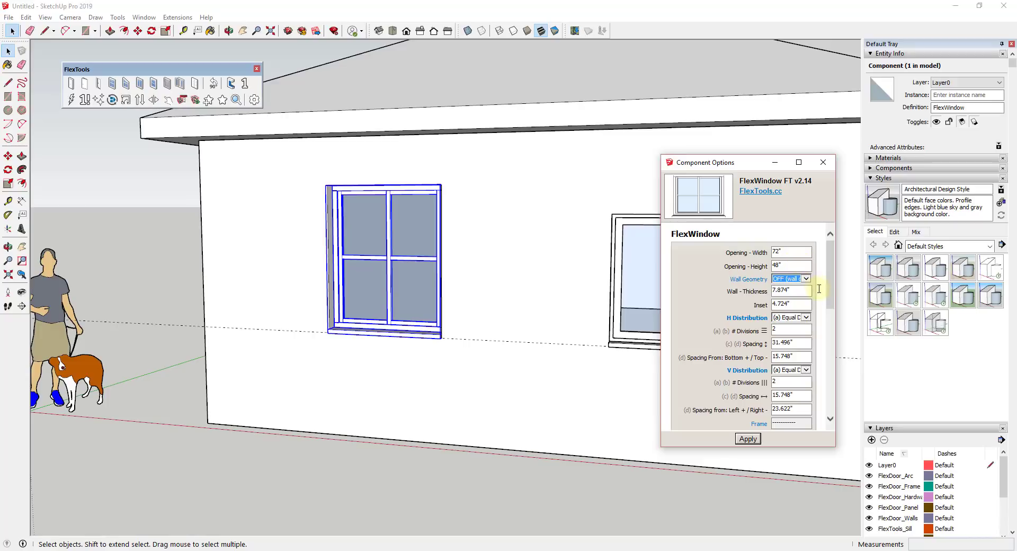
pyautogui.scroll(-1, 821, 302)
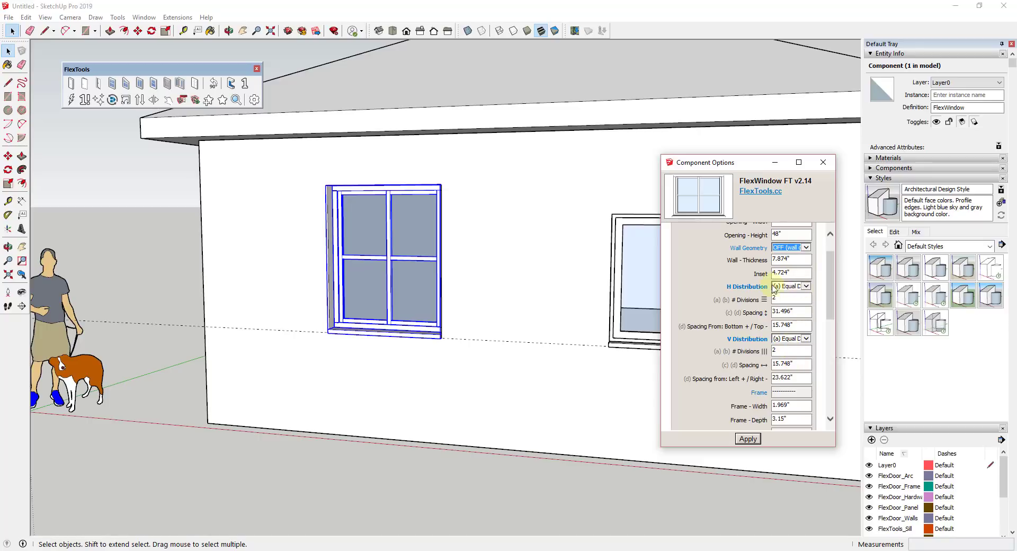
pyautogui.click(748, 440)
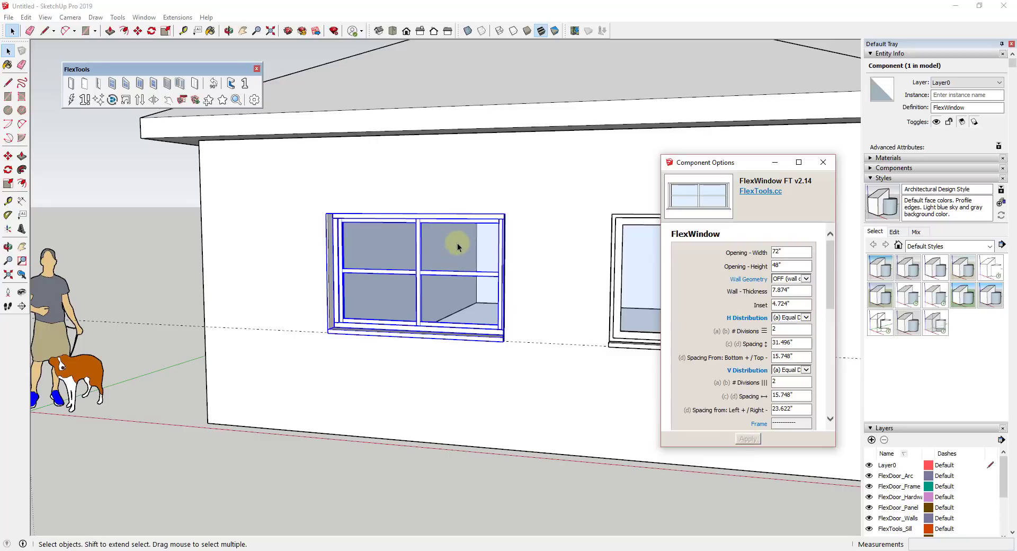
# Set the window's V # Divisions to 3 and apply.
pyautogui.moveTo(498, 251); pyautogui.dragTo(594, 219, button='middle')
pyautogui.scroll(-2, 524, 259)
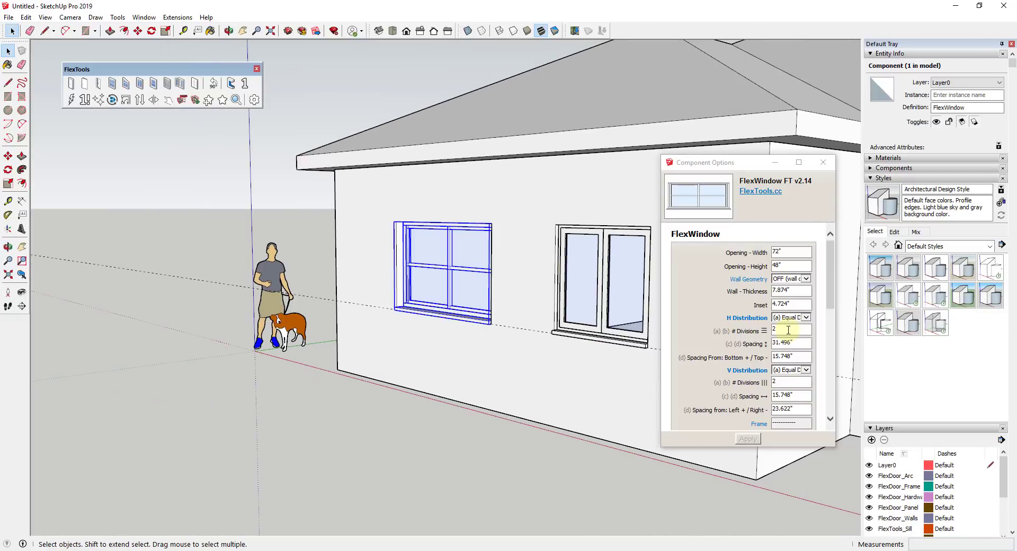
pyautogui.click(789, 380)
pyautogui.write('3')
pyautogui.click(748, 439)
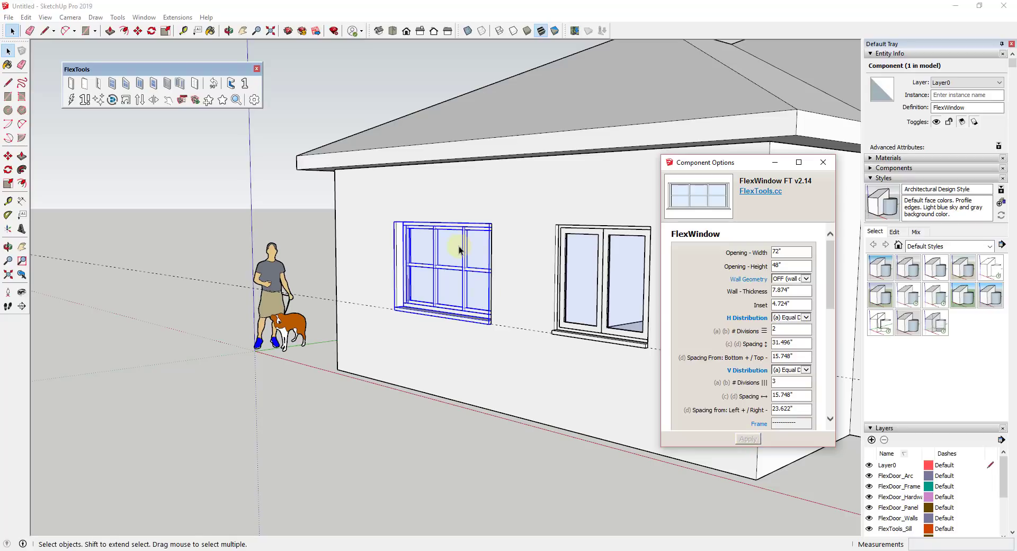
# Orbit around the house to inspect the rebuilt three-column window.
pyautogui.scroll(2, 453, 246)
pyautogui.moveTo(449, 253); pyautogui.dragTo(773, 244, button='middle')
pyautogui.scroll(3, 499, 261)
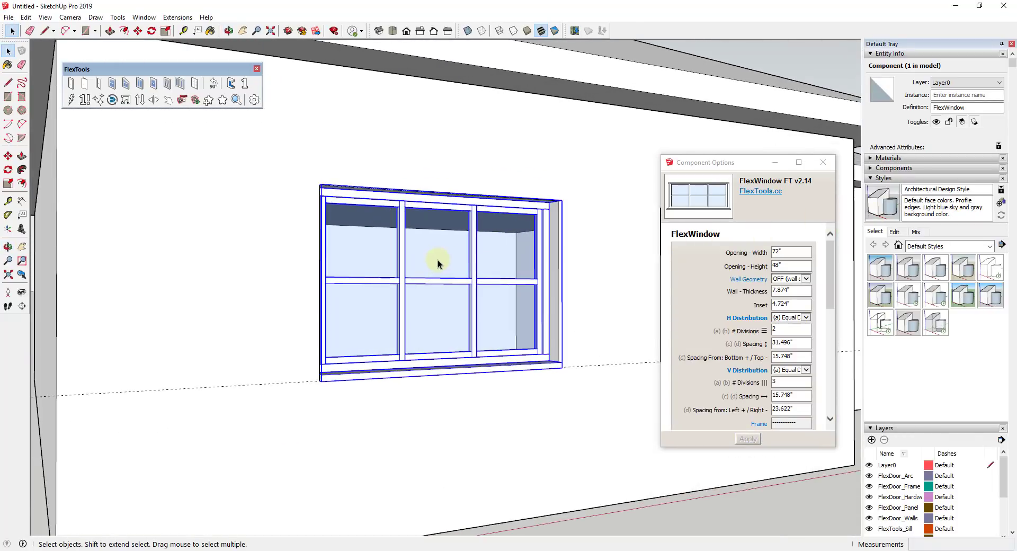
pyautogui.moveTo(500, 261); pyautogui.dragTo(547, 260, button='middle')
pyautogui.scroll(-6, 540, 277)
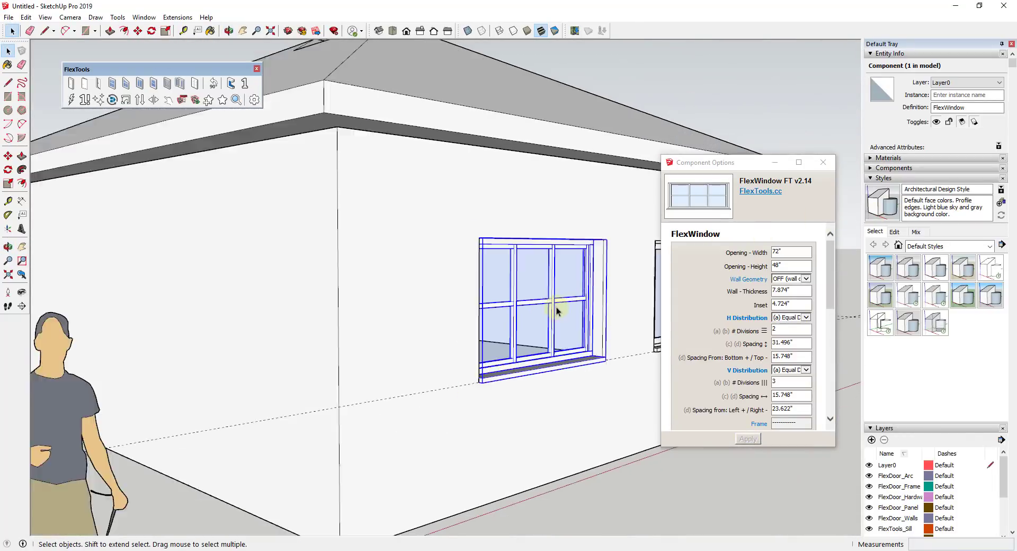
pyautogui.moveTo(609, 313); pyautogui.dragTo(370, 317, button='middle')
pyautogui.scroll(4, 370, 318)
pyautogui.scroll(-2, 422, 322)
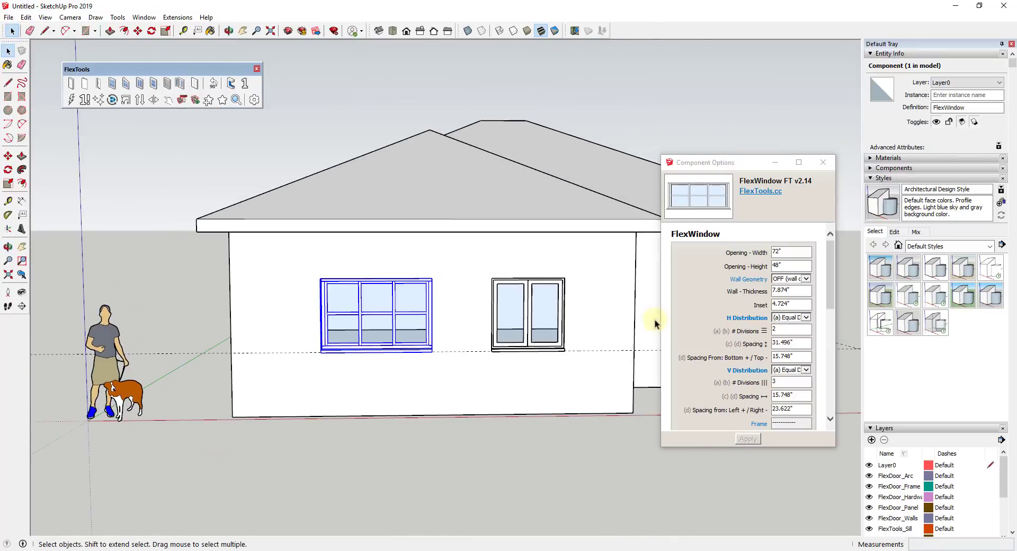
pyautogui.scroll(-1, 780, 295)
# Set Wall - Thickness to 6" and Inset to 2", then apply.
pyautogui.click(795, 260)
pyautogui.write('6')
pyautogui.click(797, 277)
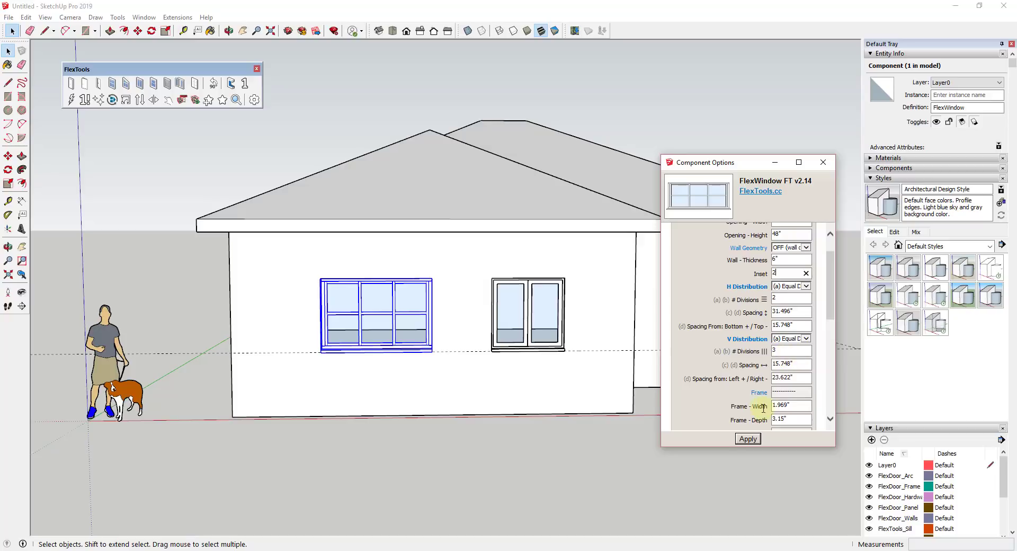
pyautogui.click(747, 439)
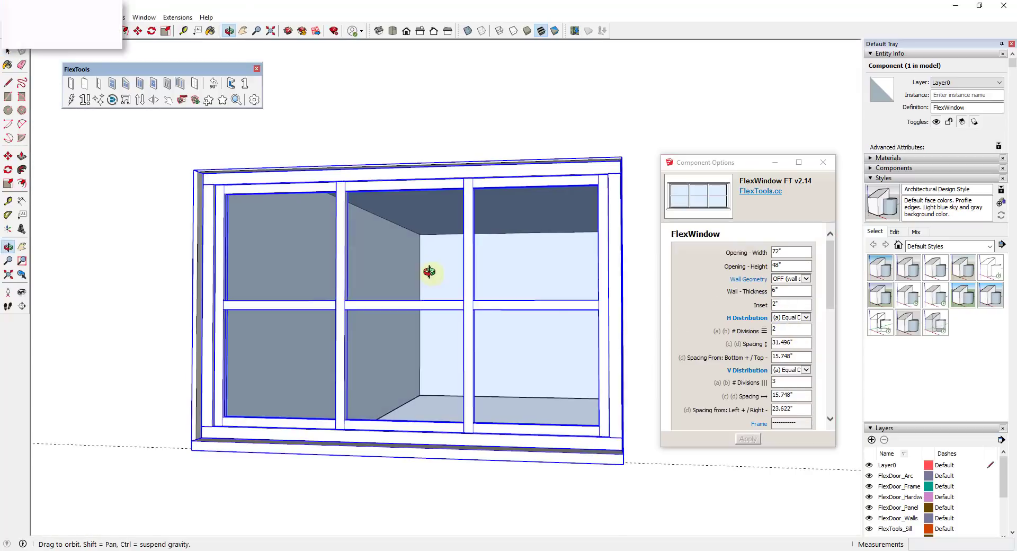
pyautogui.moveTo(422, 268); pyautogui.dragTo(334, 313, button='middle')
pyautogui.scroll(-10, 335, 312)
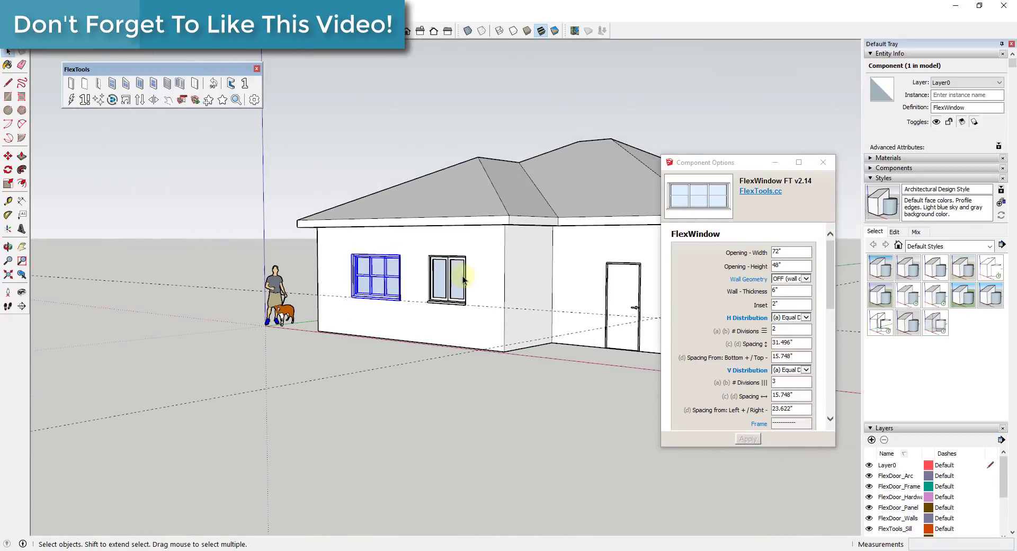
pyautogui.scroll(5, 336, 265)
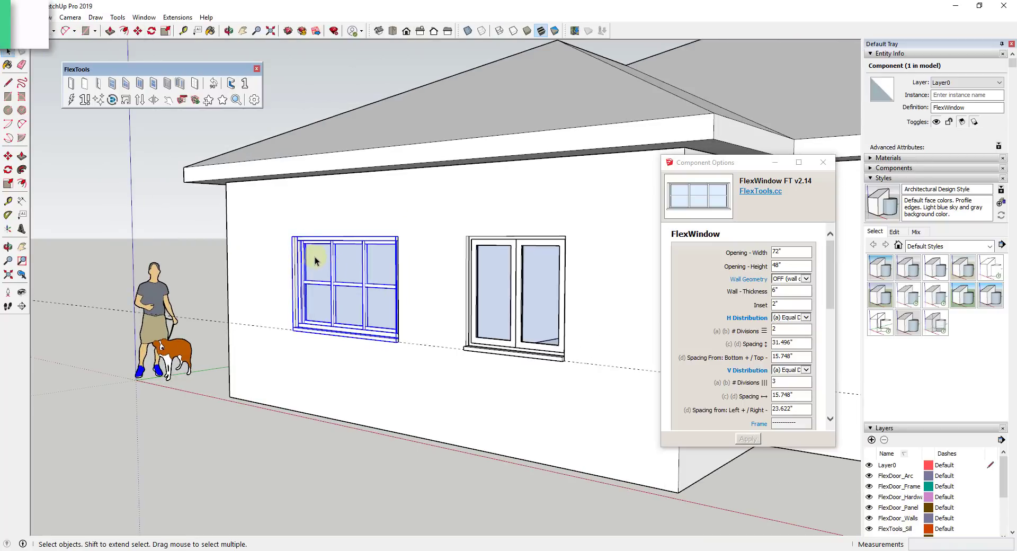
# Place a FlexSlider window on the side wall.
pyautogui.scroll(-5, 317, 261)
pyautogui.moveTo(316, 261); pyautogui.dragTo(296, 286, button='middle')
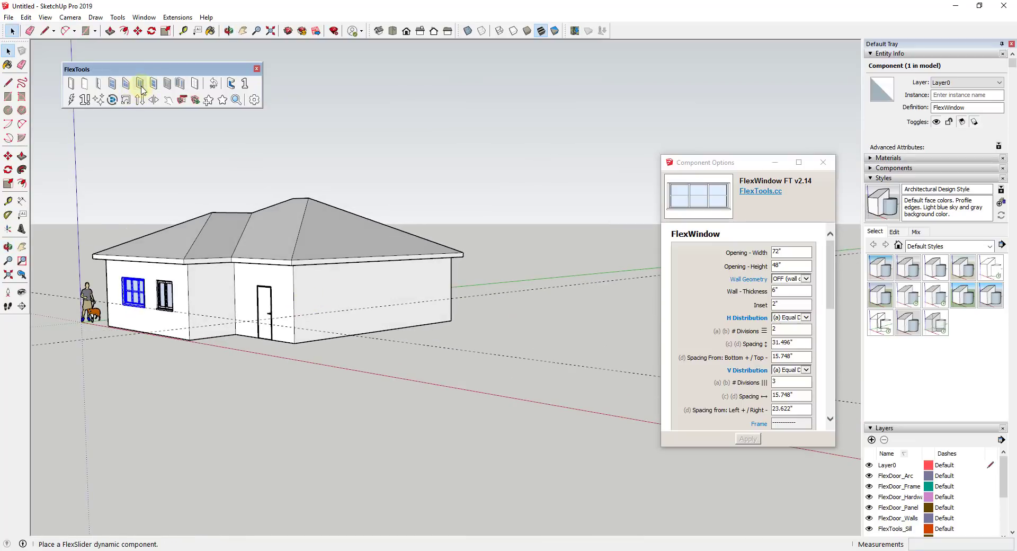
pyautogui.click(140, 83)
pyautogui.scroll(1, 306, 299)
pyautogui.scroll(2, 307, 296)
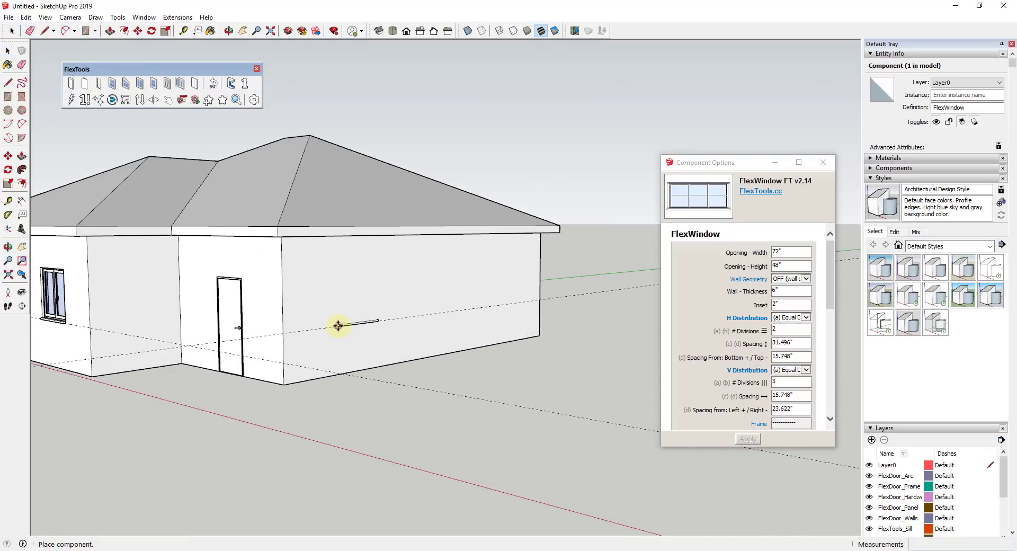
pyautogui.click(344, 325)
pyautogui.scroll(3, 371, 318)
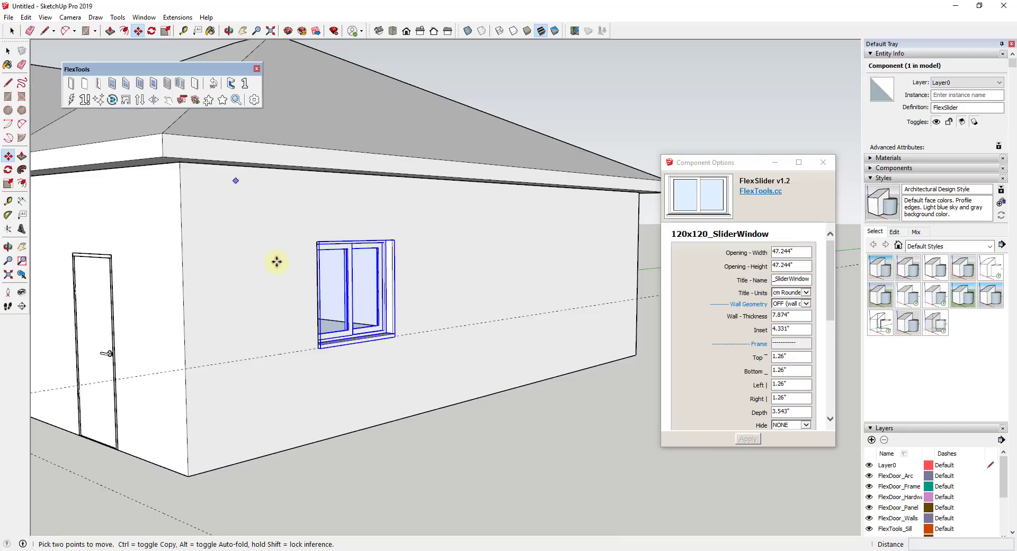
# Copy the slider window to the right with Move+Ctrl.
pyautogui.click(318, 348)
pyautogui.press('ctrl')
pyautogui.click(518, 322)
pyautogui.moveTo(577, 305); pyautogui.dragTo(318, 287, button='middle')
pyautogui.click(424, 346)
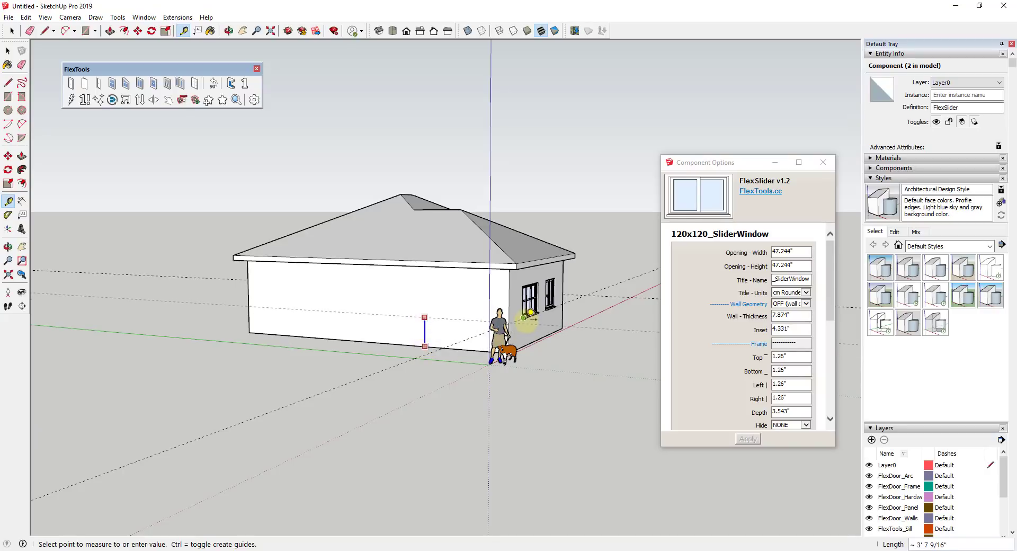
# Finish the measurement and place a new FlexWindow on the long back wall.
pyautogui.scroll(5, 525, 318)
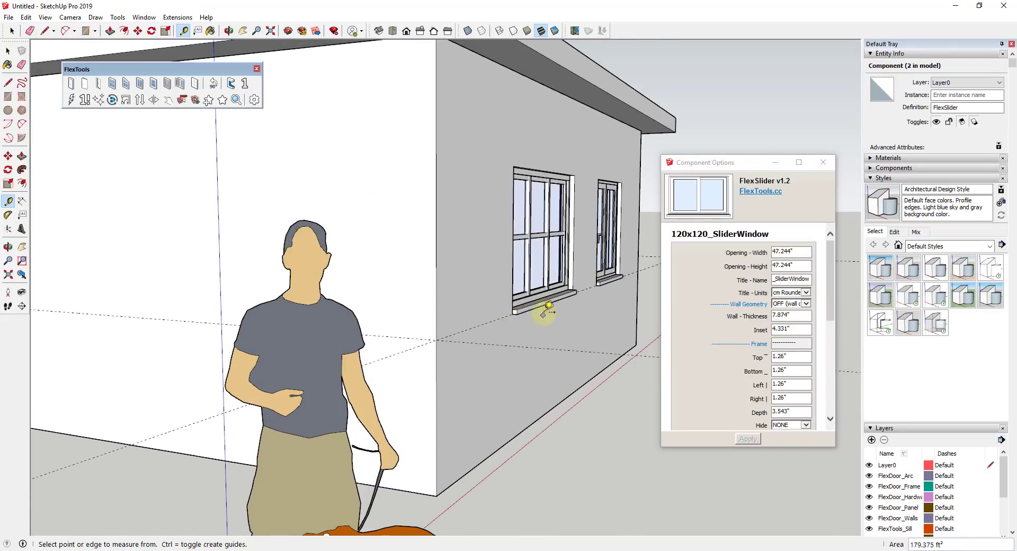
pyautogui.click(538, 303)
pyautogui.scroll(-8, 538, 302)
pyautogui.moveTo(404, 291); pyautogui.dragTo(424, 281, button='middle')
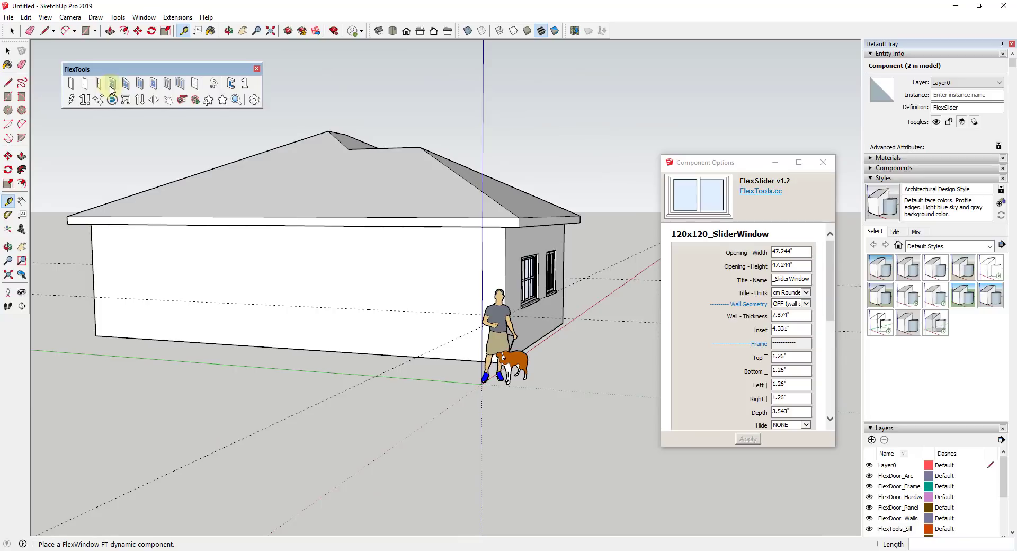
pyautogui.click(111, 86)
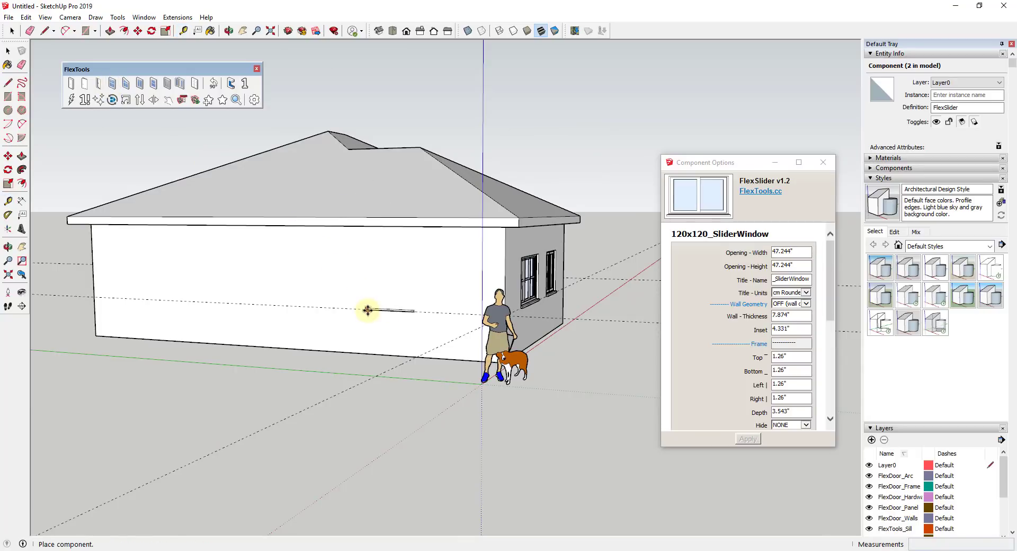
pyautogui.click(367, 310)
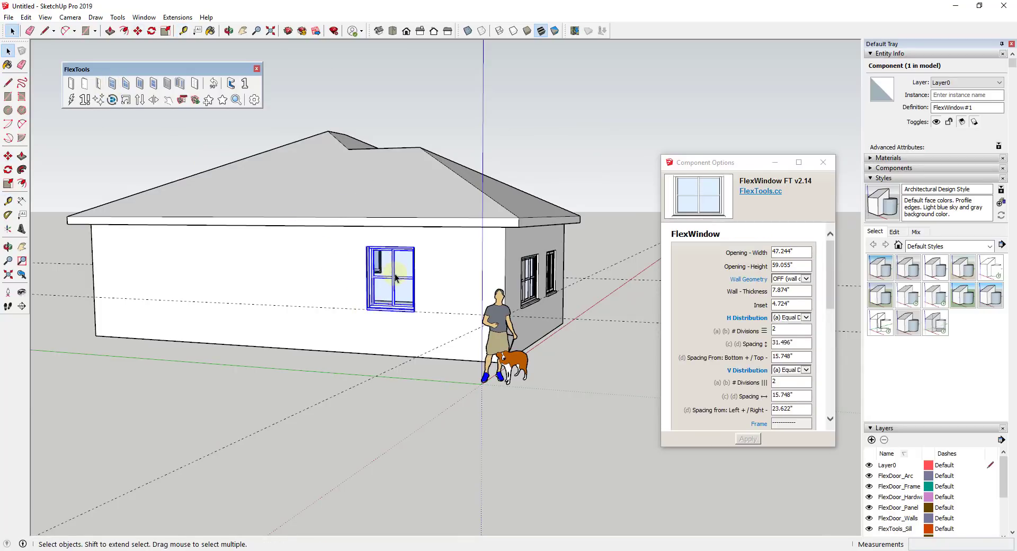
# Copy the window to the left with Move+Ctrl and repeat to add a third.
pyautogui.press('m')
pyautogui.click(367, 308)
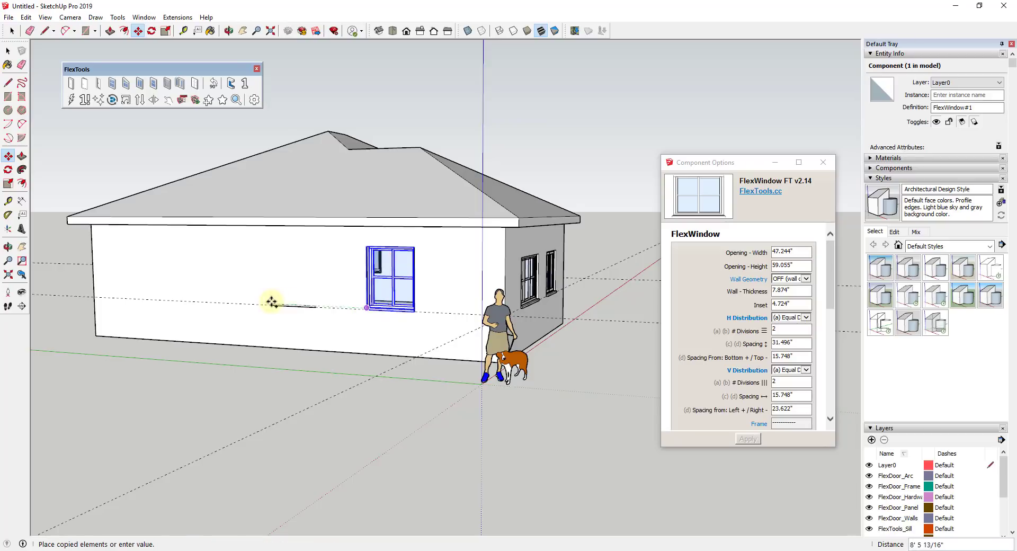
pyautogui.press('ctrl')
pyautogui.click(243, 300)
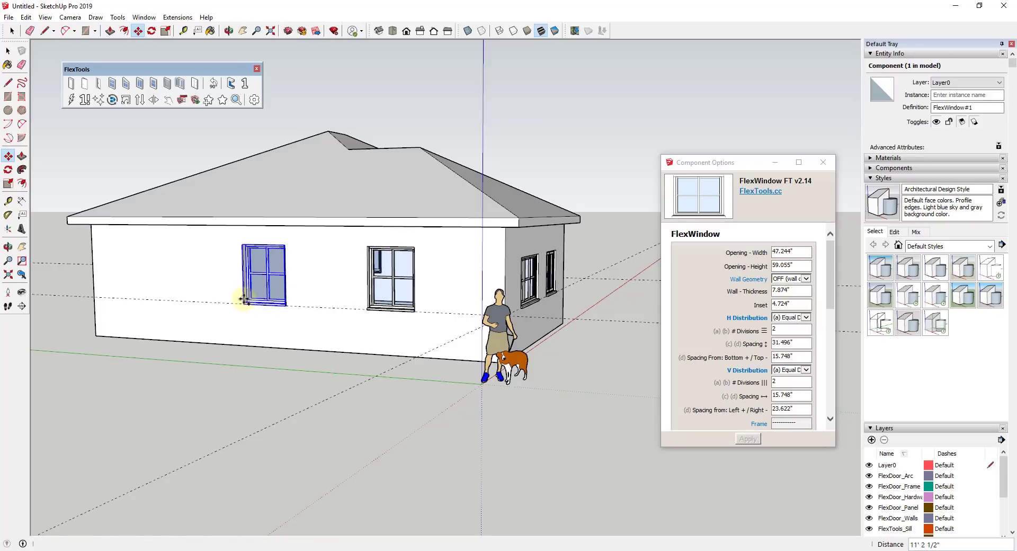
pyautogui.press('Return')
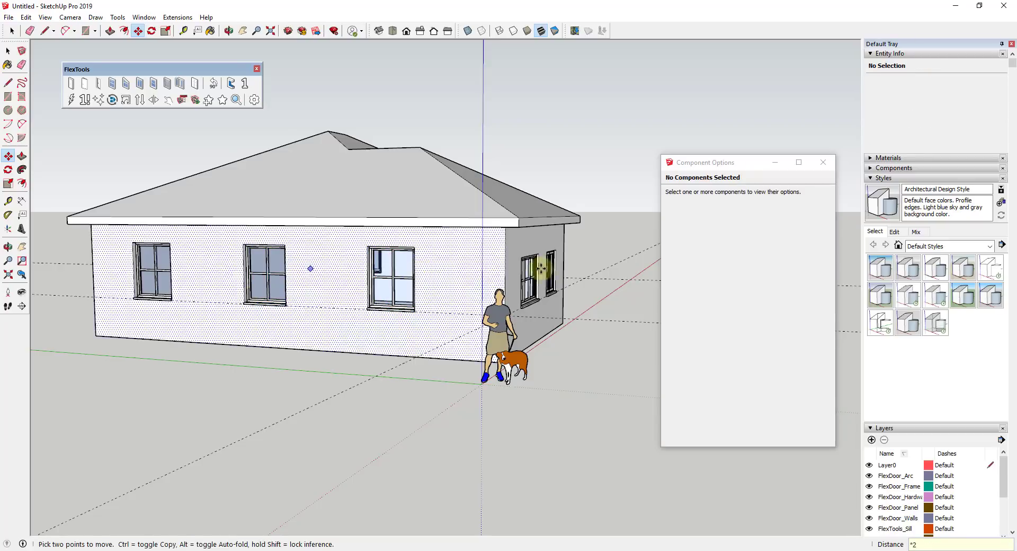
pyautogui.scroll(-3, 277, 238)
pyautogui.scroll(6, 365, 277)
pyautogui.scroll(3, 404, 298)
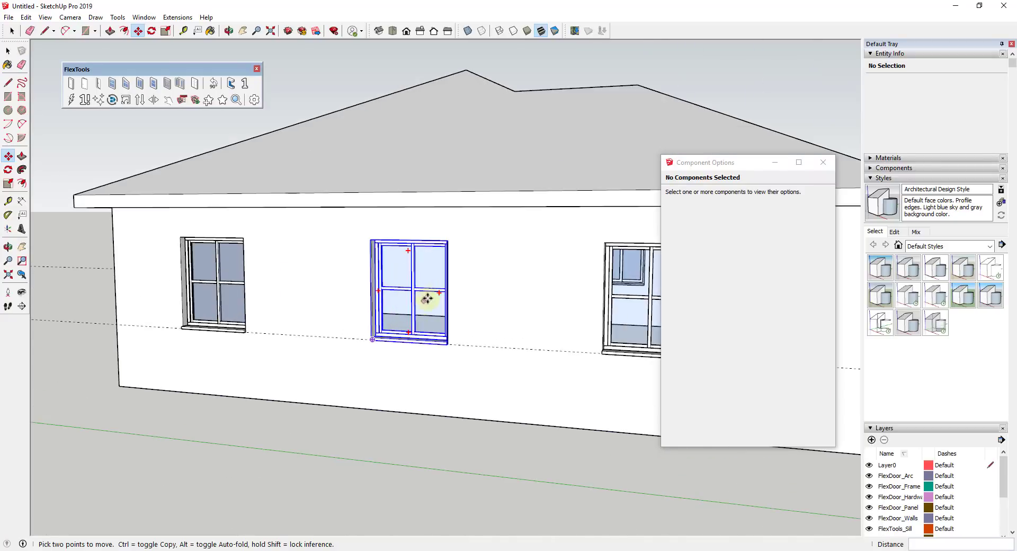
# Select the middle window and start the Move tool on it.
pyautogui.click(438, 299)
pyautogui.scroll(-5, 432, 295)
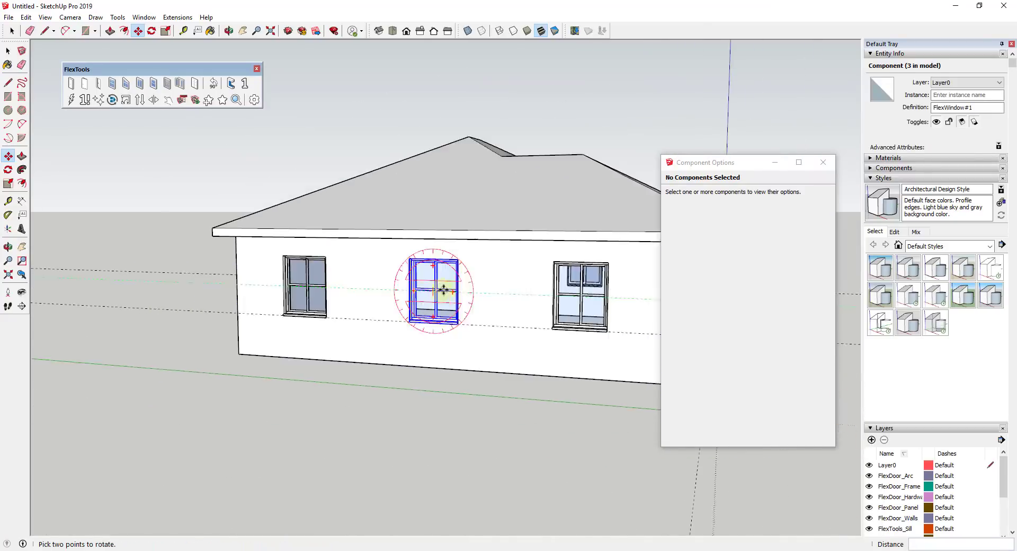
pyautogui.moveTo(432, 294); pyautogui.dragTo(510, 287, button='middle')
pyautogui.press('m')
pyautogui.scroll(3, 433, 288)
pyautogui.scroll(-3, 589, 272)
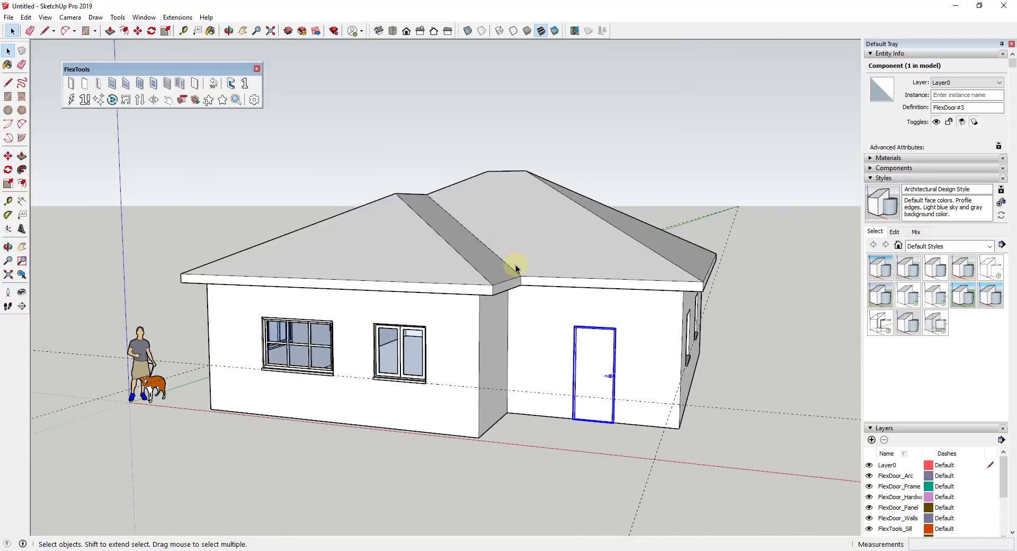
pyautogui.moveTo(555, 266)
pyautogui.mouseDown(button='middle')
pyautogui.moveTo(585, 256)
pyautogui.moveTo(523, 370)
pyautogui.moveTo(612, 358)
pyautogui.mouseUp(button='middle')
pyautogui.scroll(1, 579, 365)
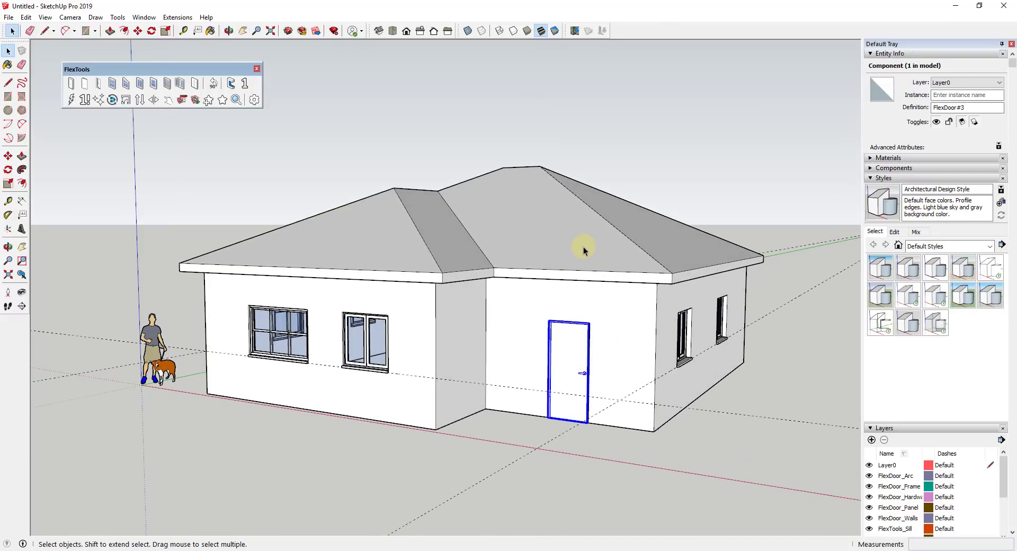
pyautogui.scroll(3, 267, 310)
pyautogui.scroll(-3, 318, 366)
pyautogui.scroll(1, 701, 411)
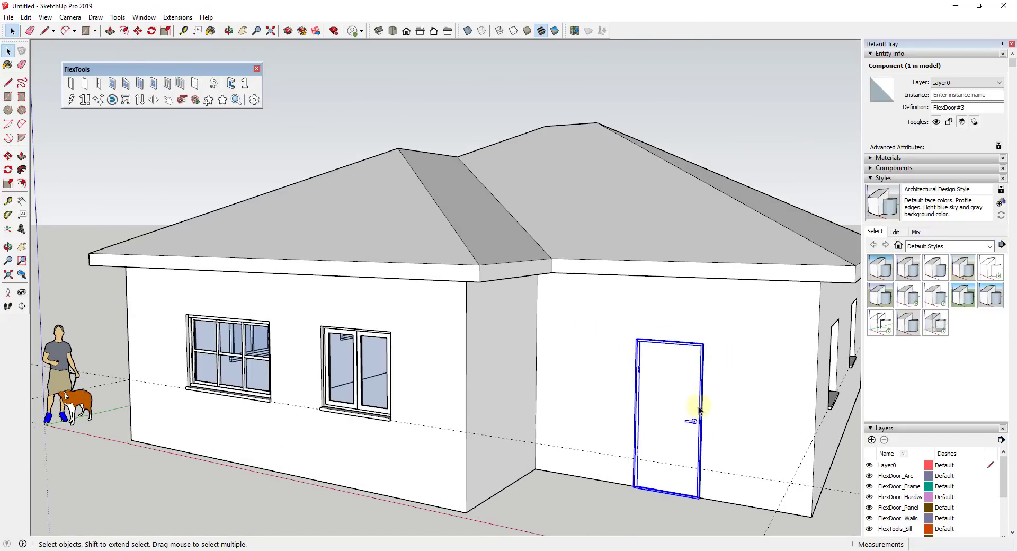
pyautogui.scroll(-2, 689, 402)
pyautogui.scroll(1, 700, 447)
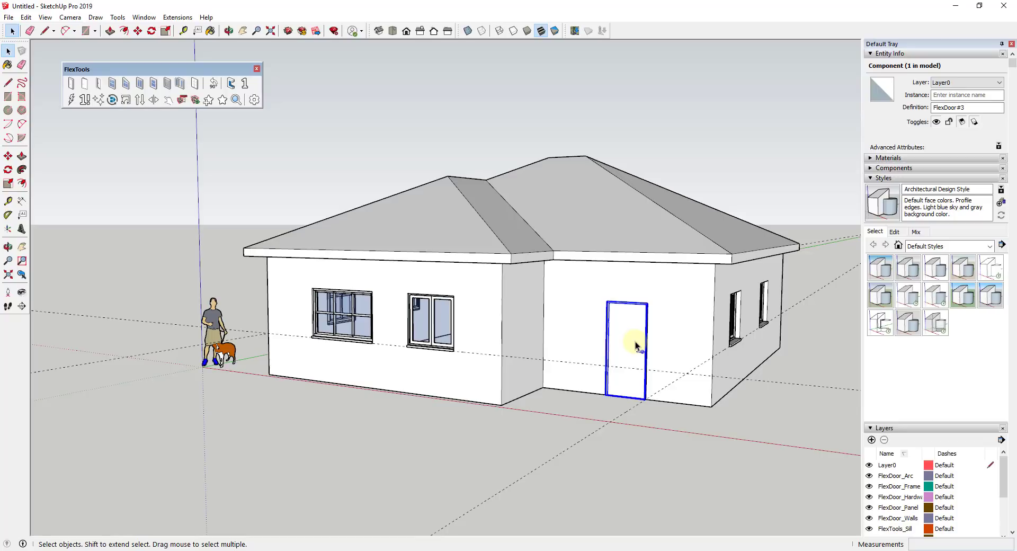